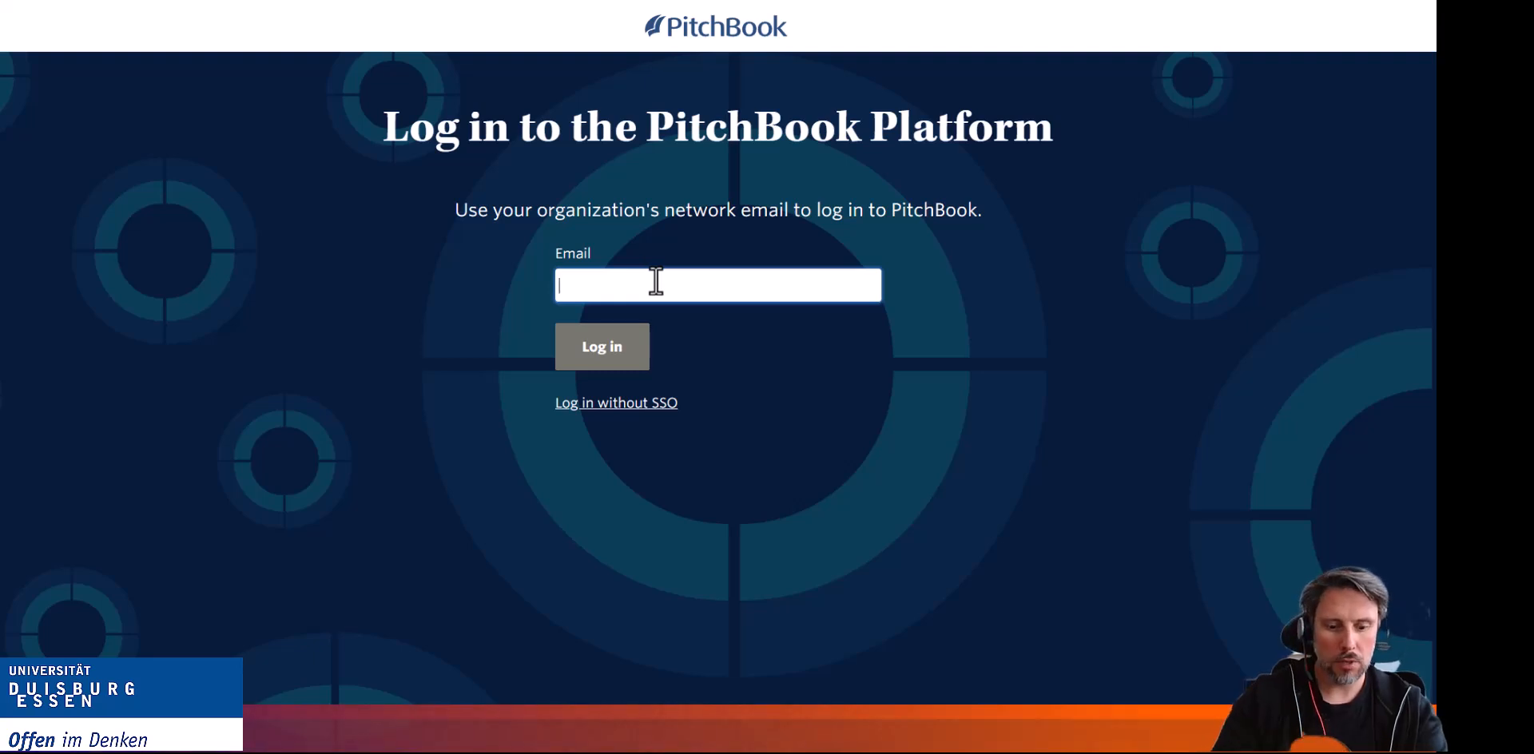
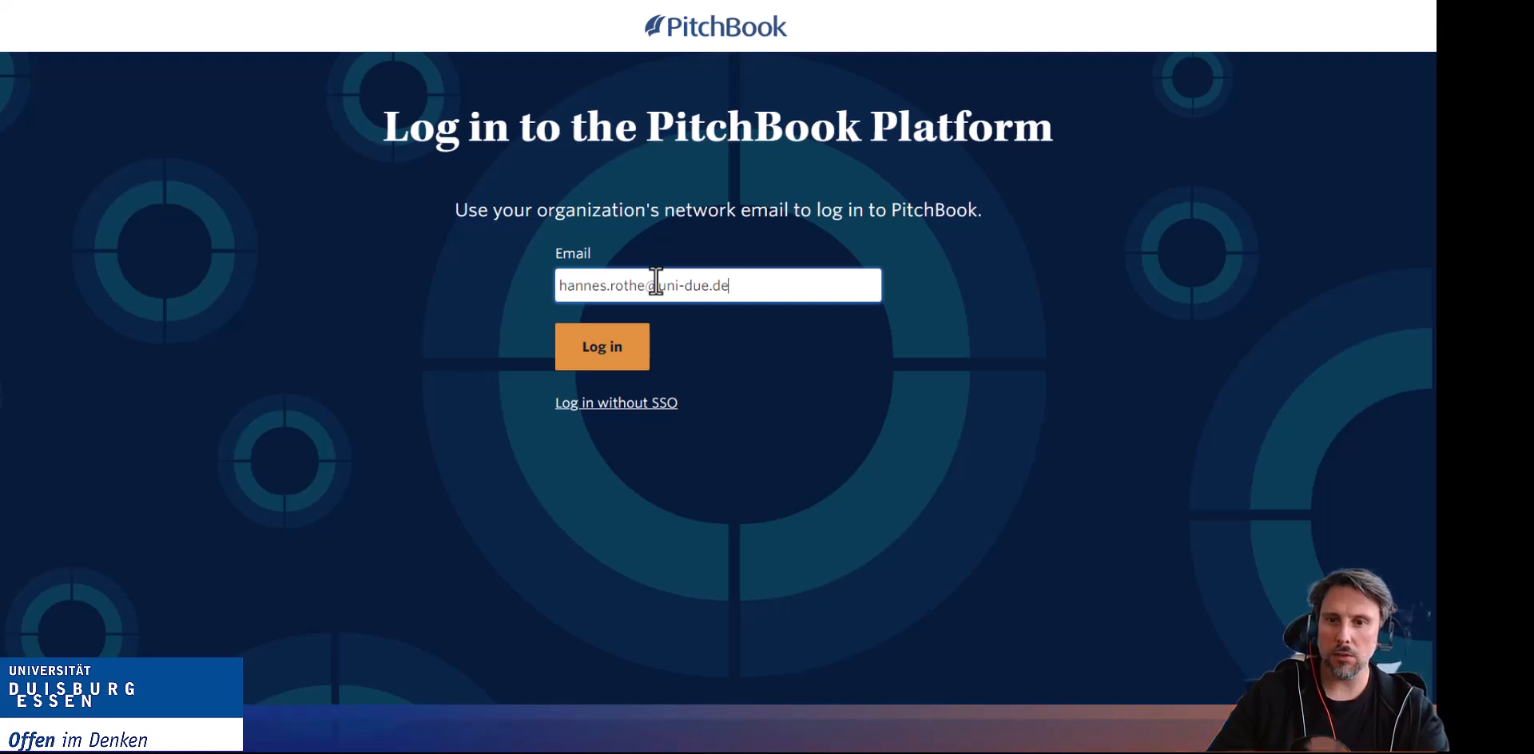
Log in to PitchBook with the organization e-mail address through the university single sign-on.
{"action": "left_click", "coordinate": [604, 356]}
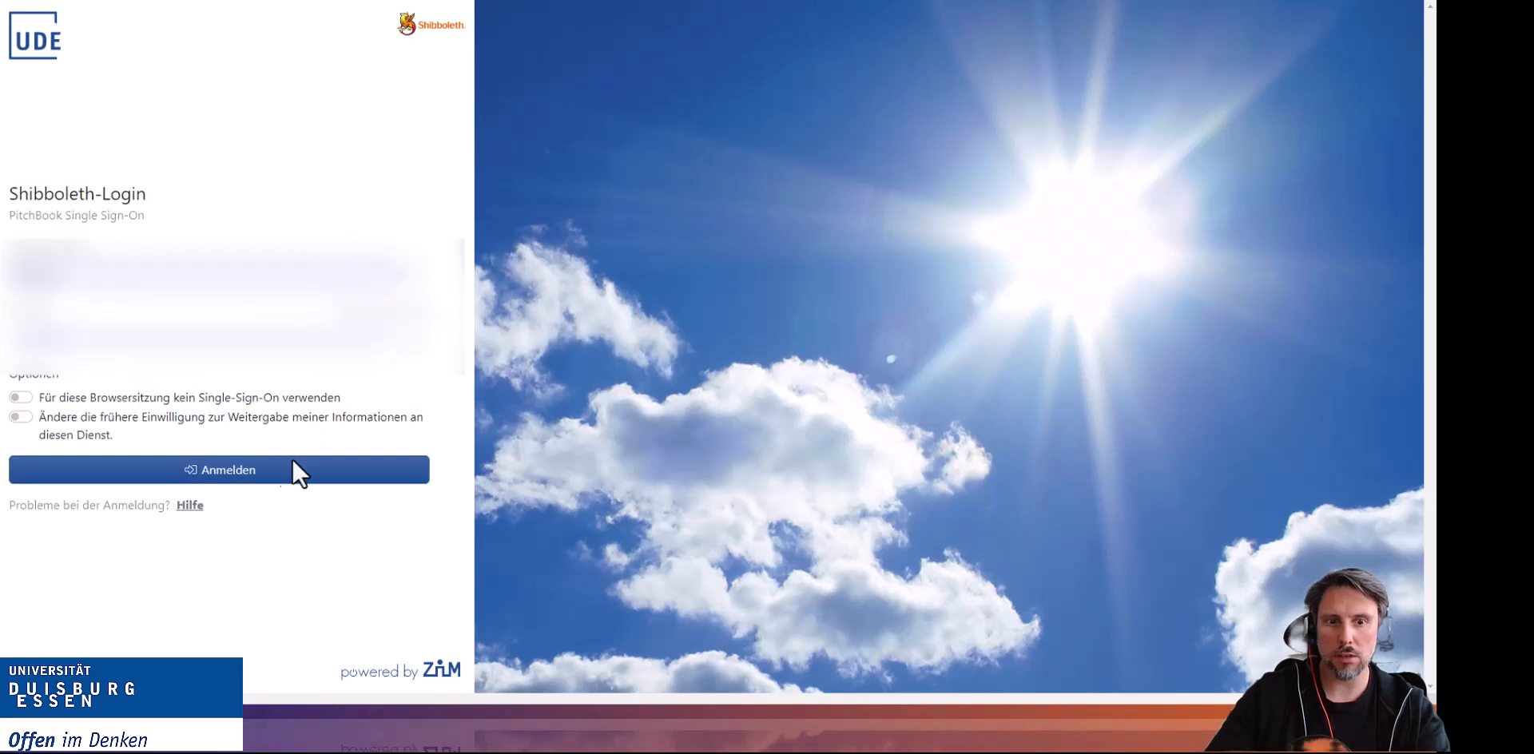
{"action": "left_click", "coordinate": [290, 471]}
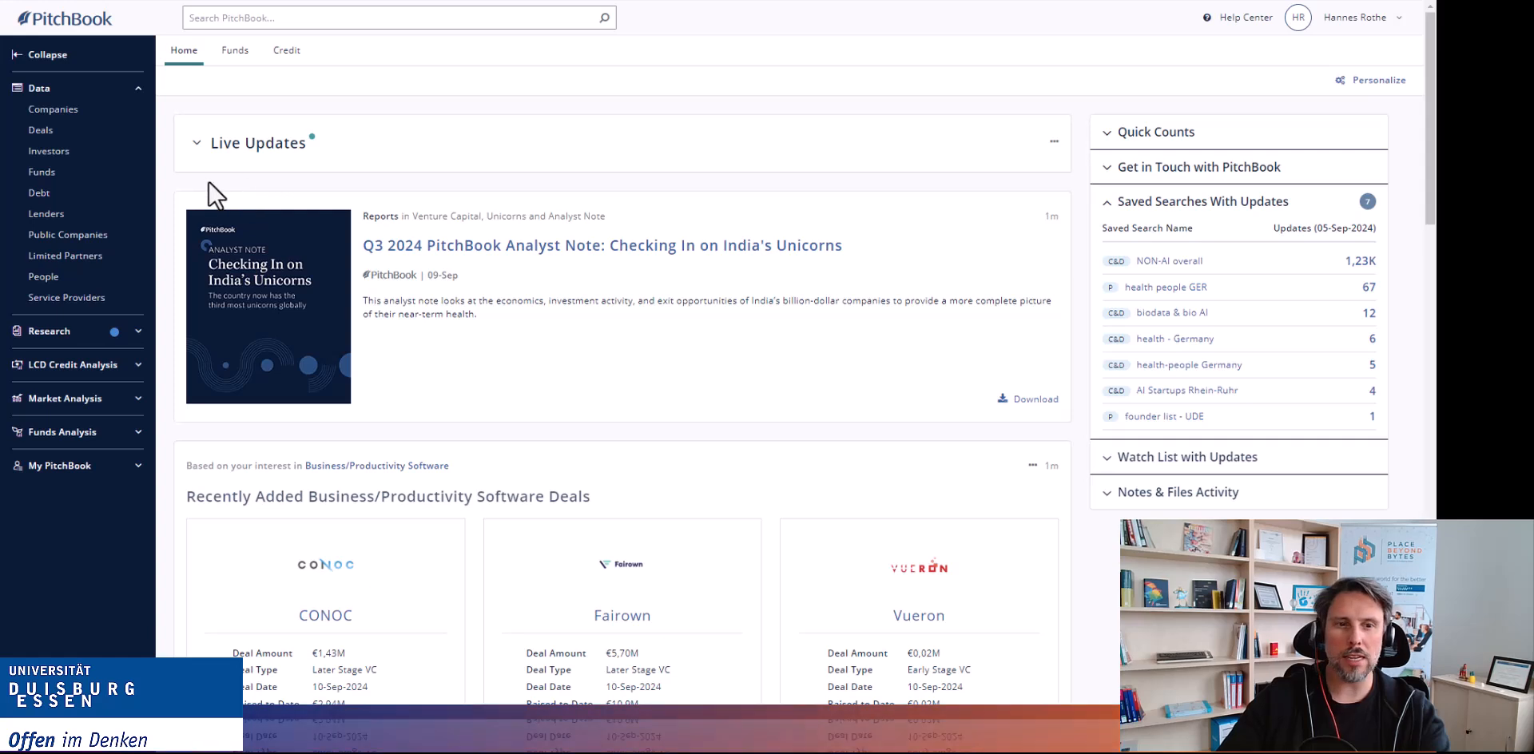
Open the Companies & Deals Screener and add the keyword "ai" to the industries and keywords criteria.
{"action": "left_click", "coordinate": [66, 113]}
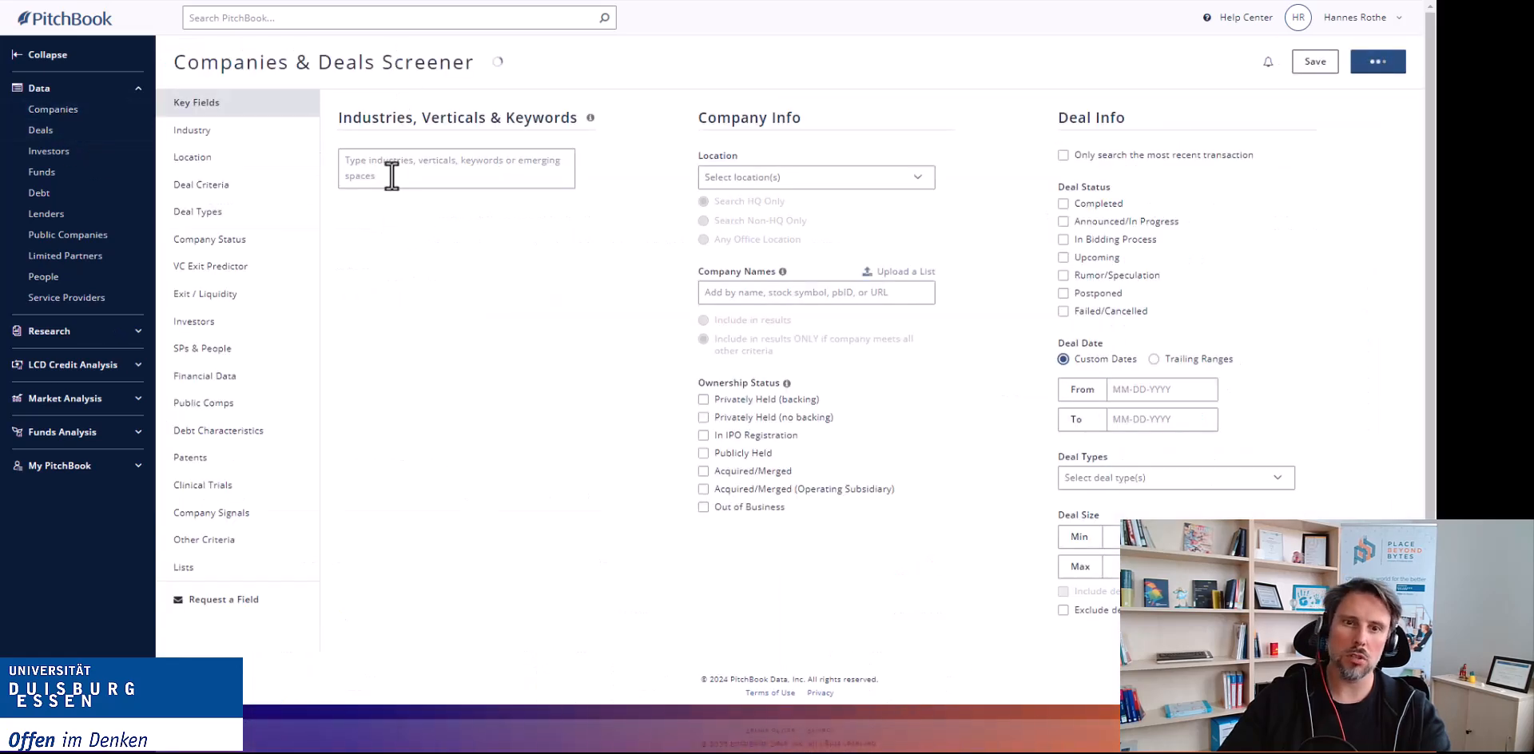
{"action": "left_click", "coordinate": [383, 169]}
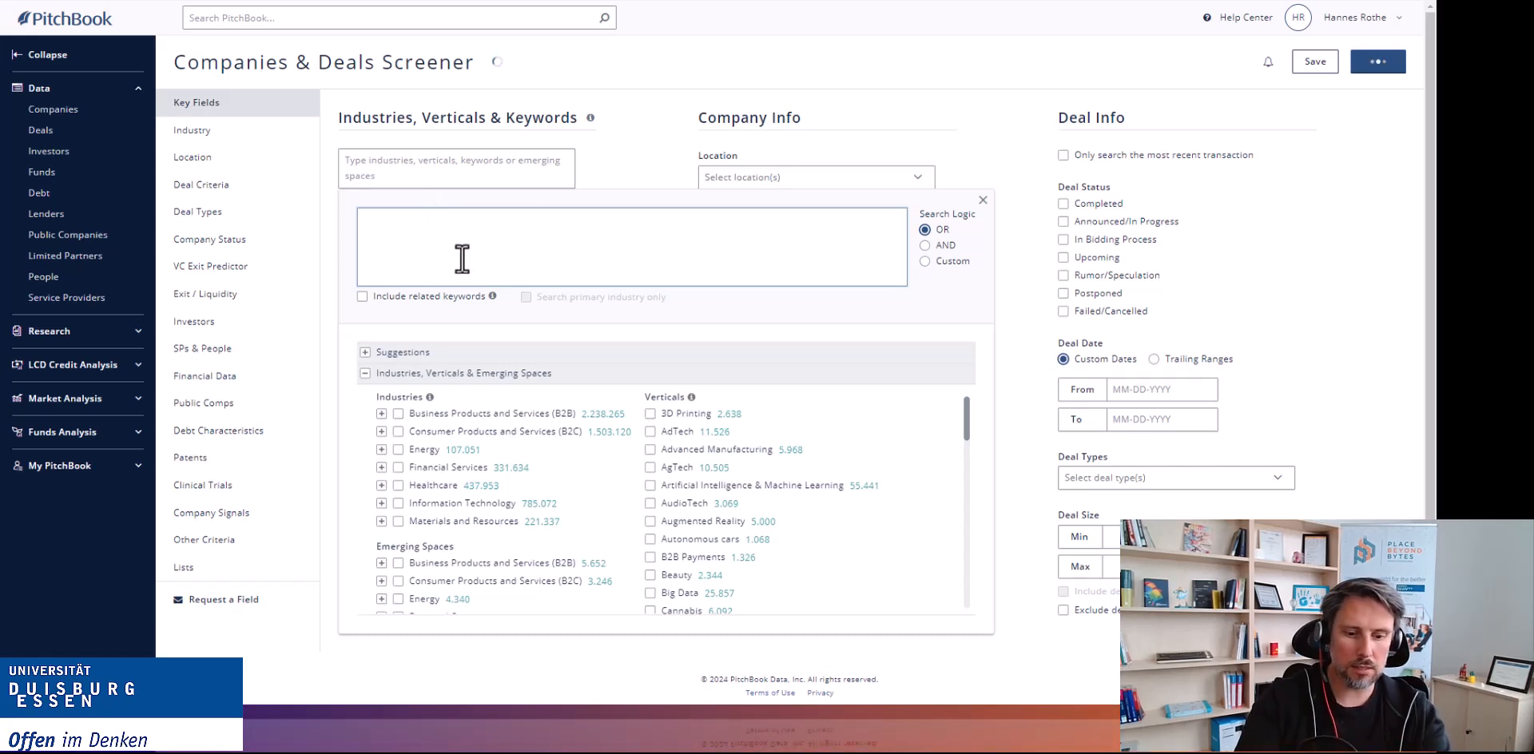
{"action": "type", "text": "ai"}
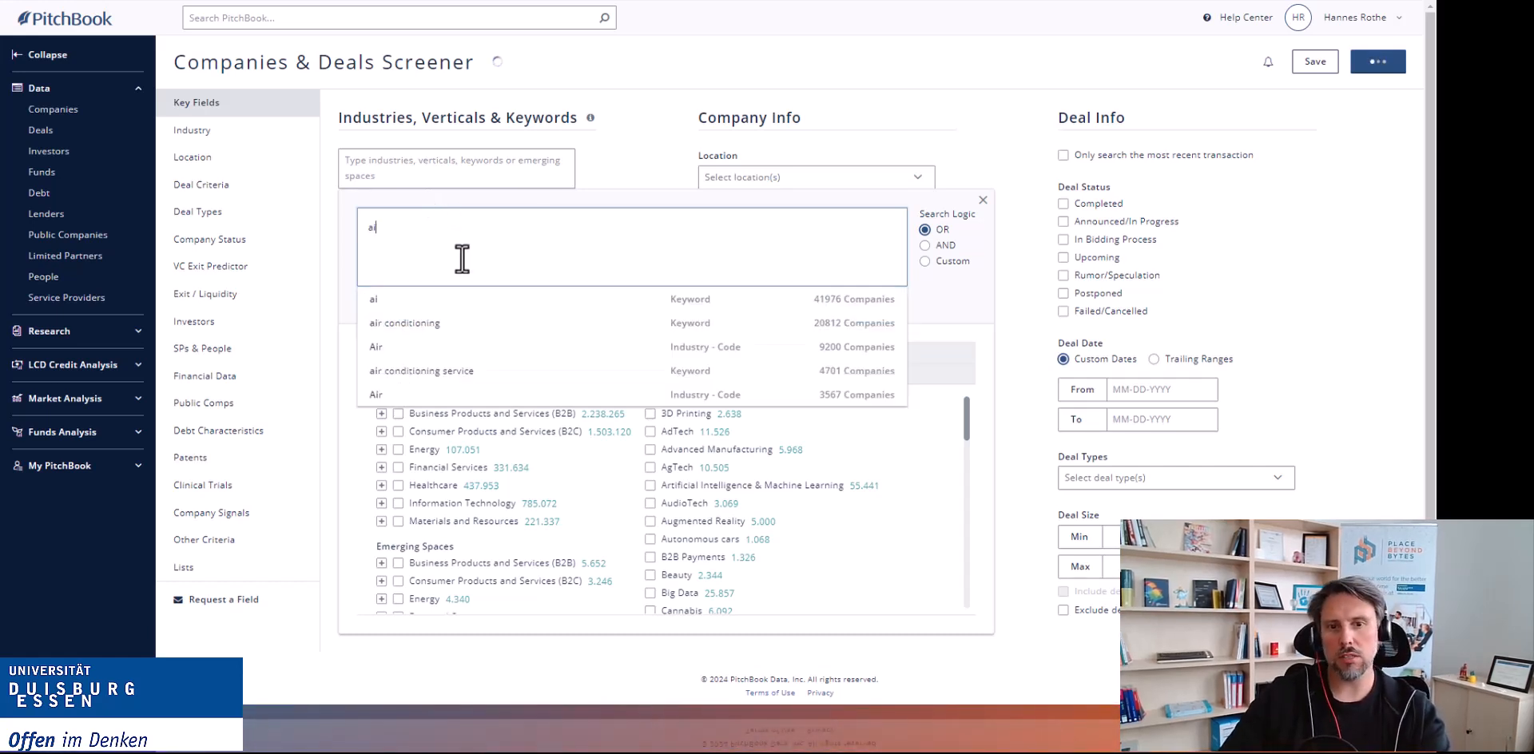
{"action": "left_click", "coordinate": [405, 302]}
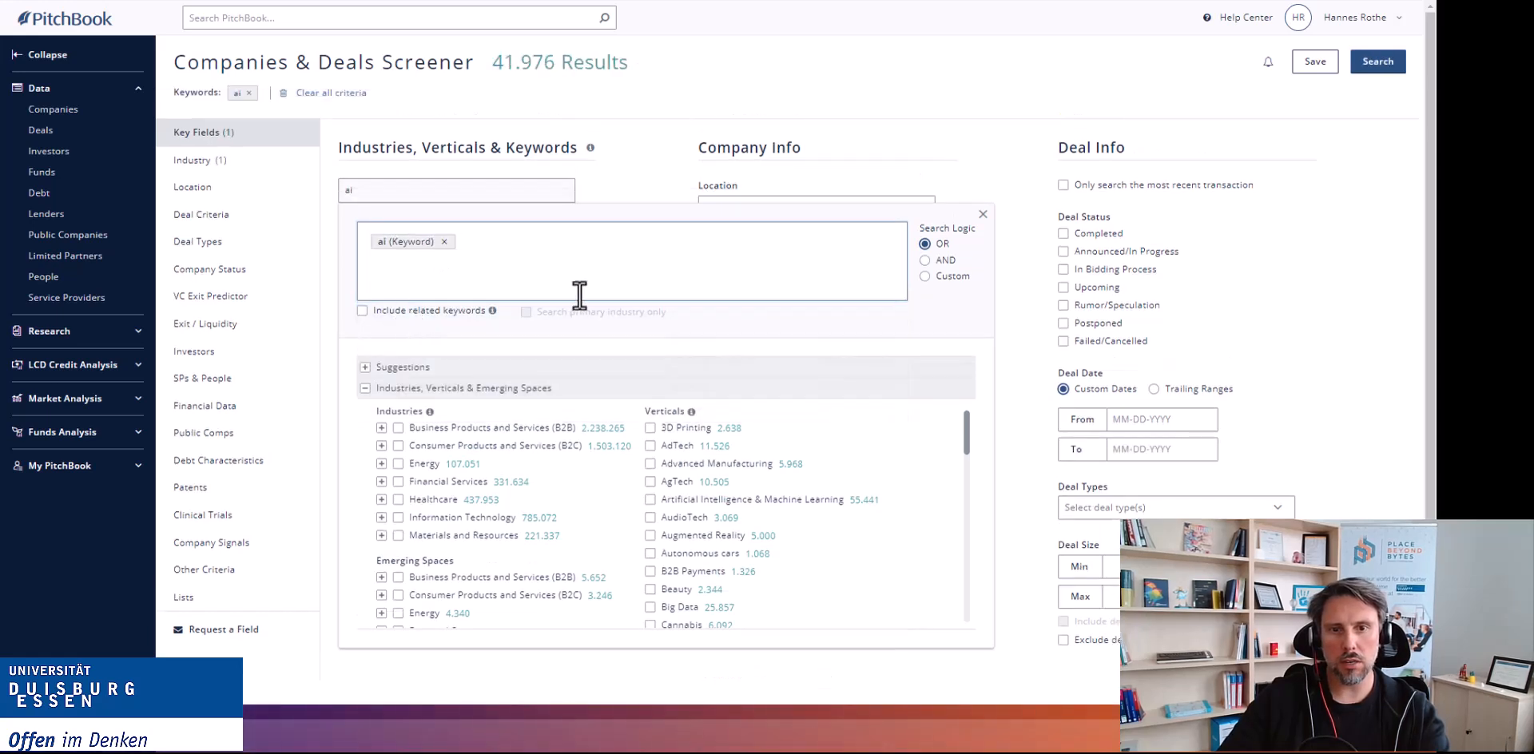
Add the Healthcare industry and switch the search logic to AND, closing the keyword panel.
{"action": "left_click", "coordinate": [398, 500]}
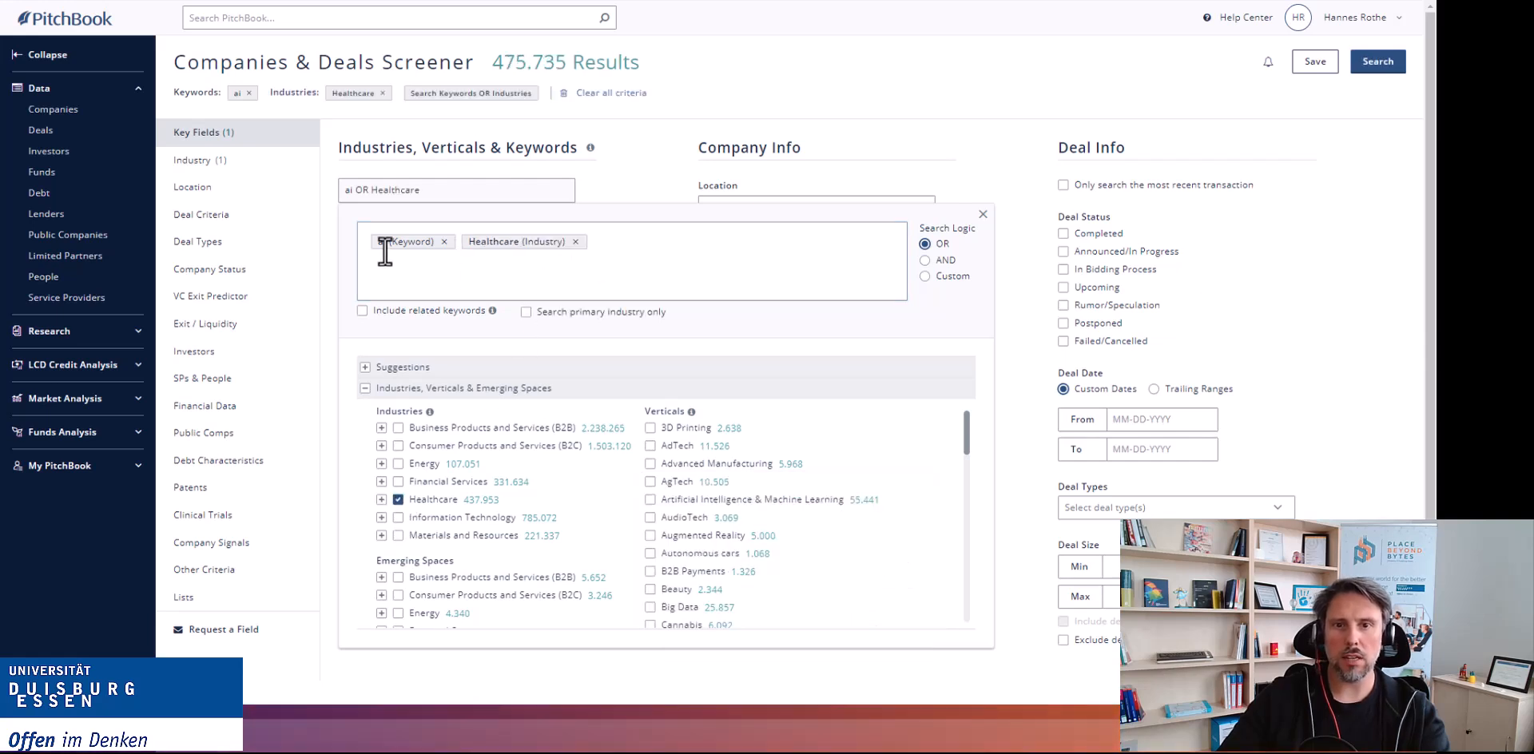
{"action": "left_click", "coordinate": [925, 261]}
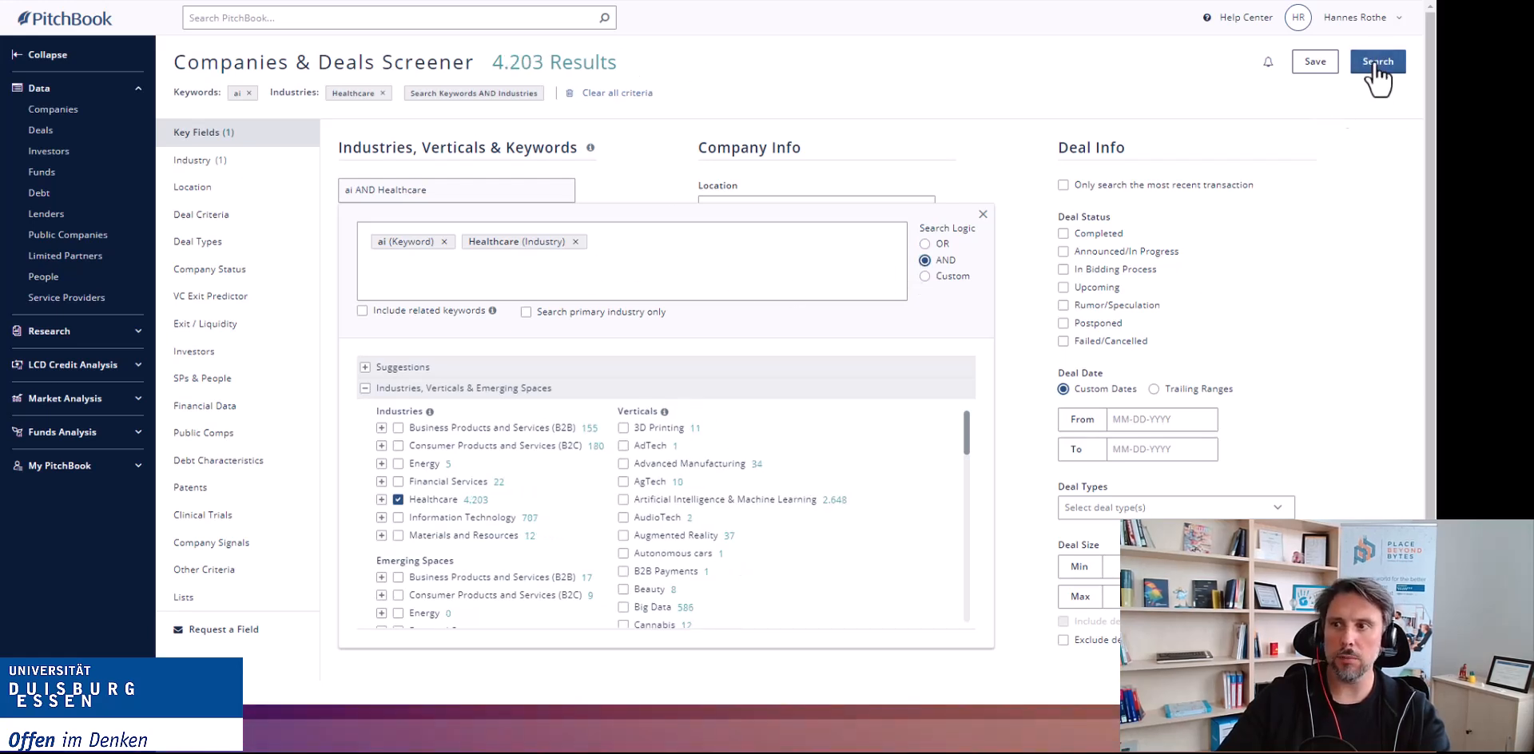
{"action": "left_click", "coordinate": [967, 159]}
Restrict the company location to Europe.
{"action": "left_click", "coordinate": [881, 209]}
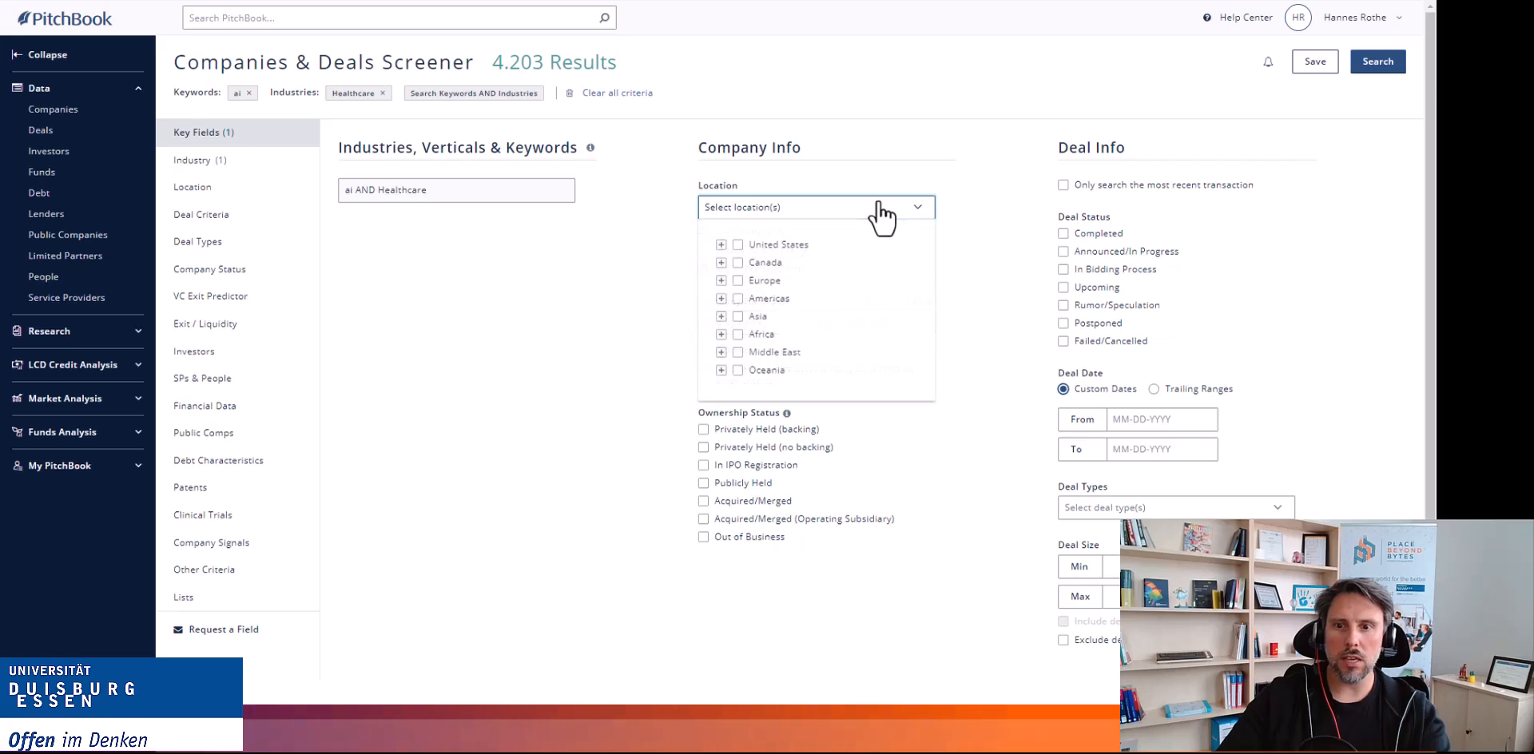
{"action": "left_click", "coordinate": [737, 281]}
{"action": "left_click", "coordinate": [588, 282]}
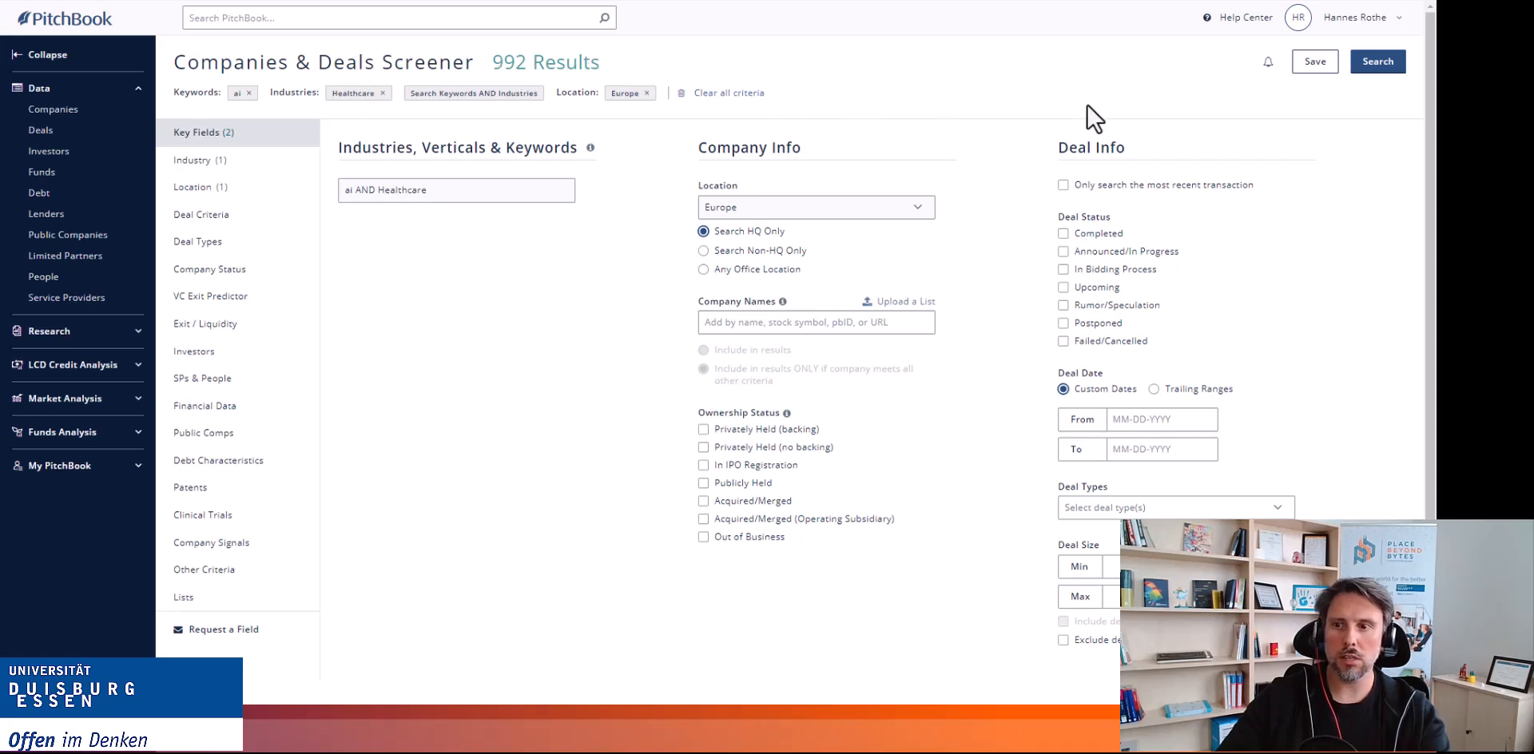
Set the deal date range to start from 01-01-2015 and run the search.
{"action": "left_click", "coordinate": [1125, 424]}
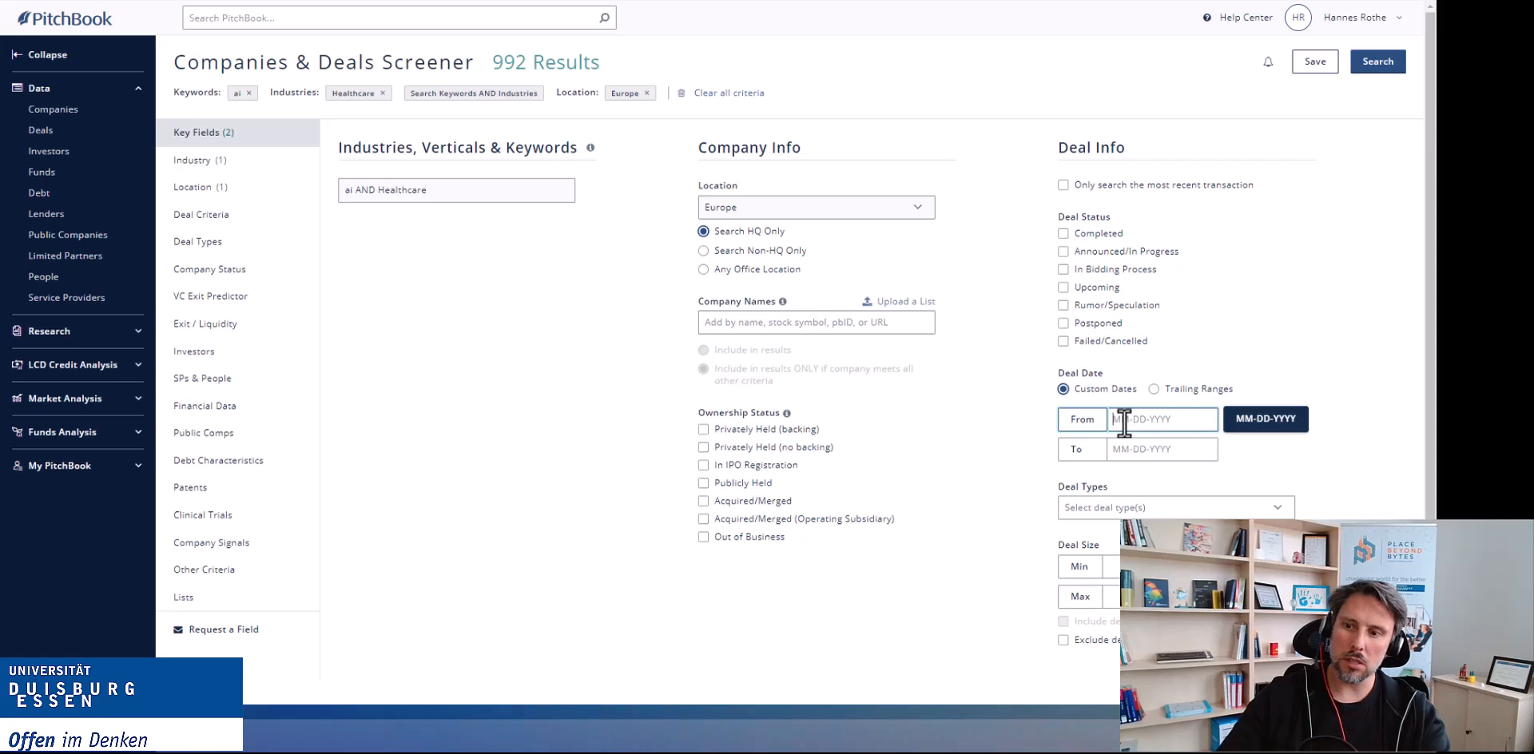
{"action": "type", "text": "01-01-"}
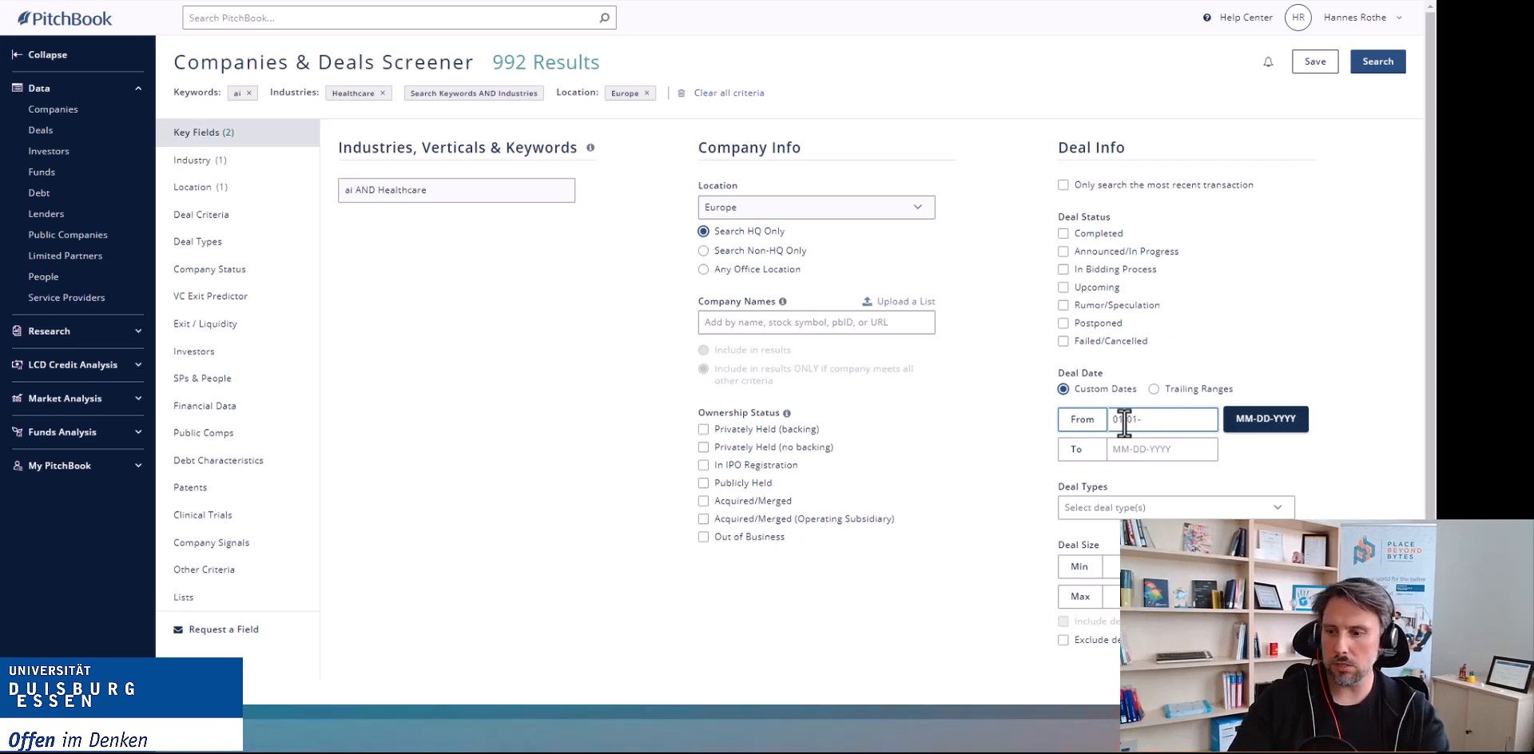
{"action": "type", "text": "201"}
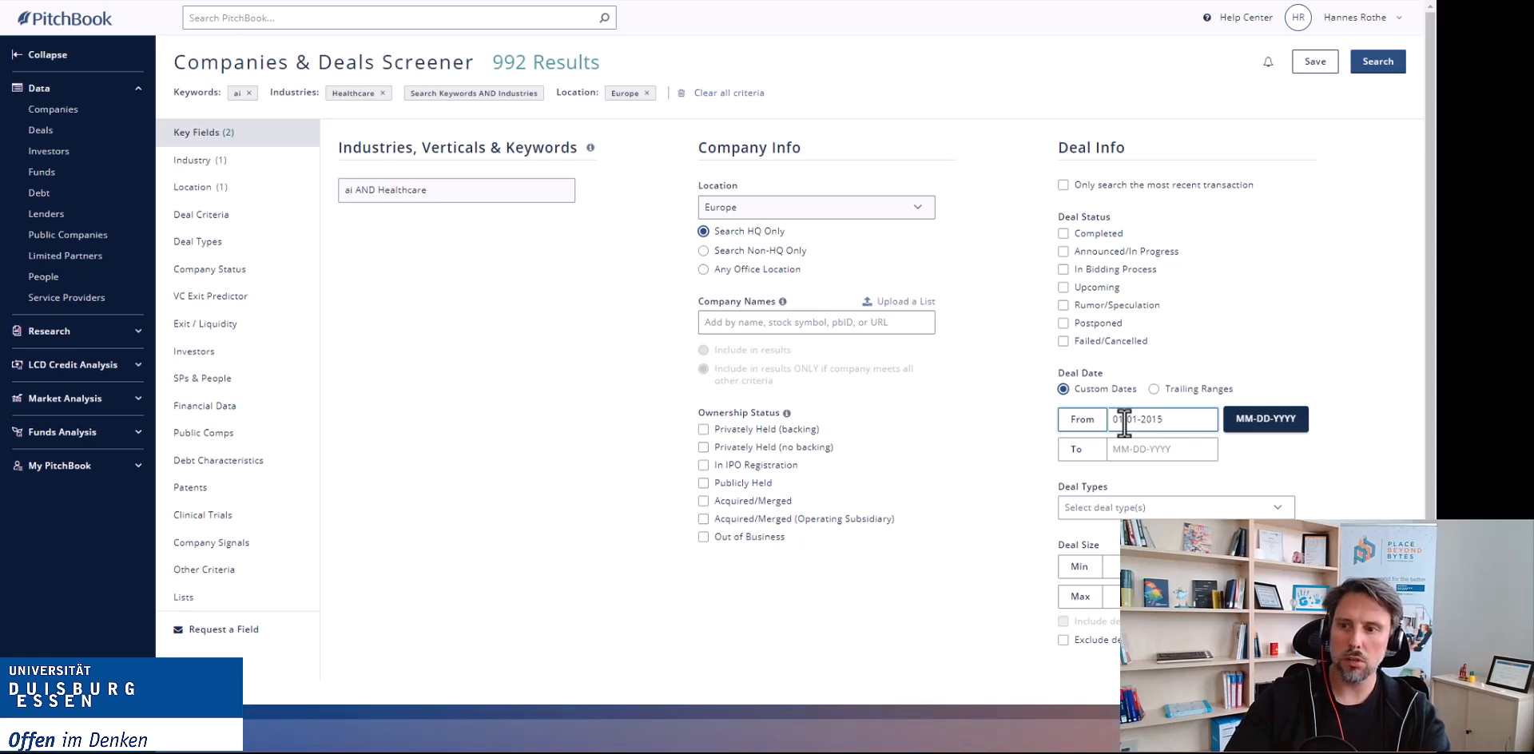
{"action": "type", "text": "5"}
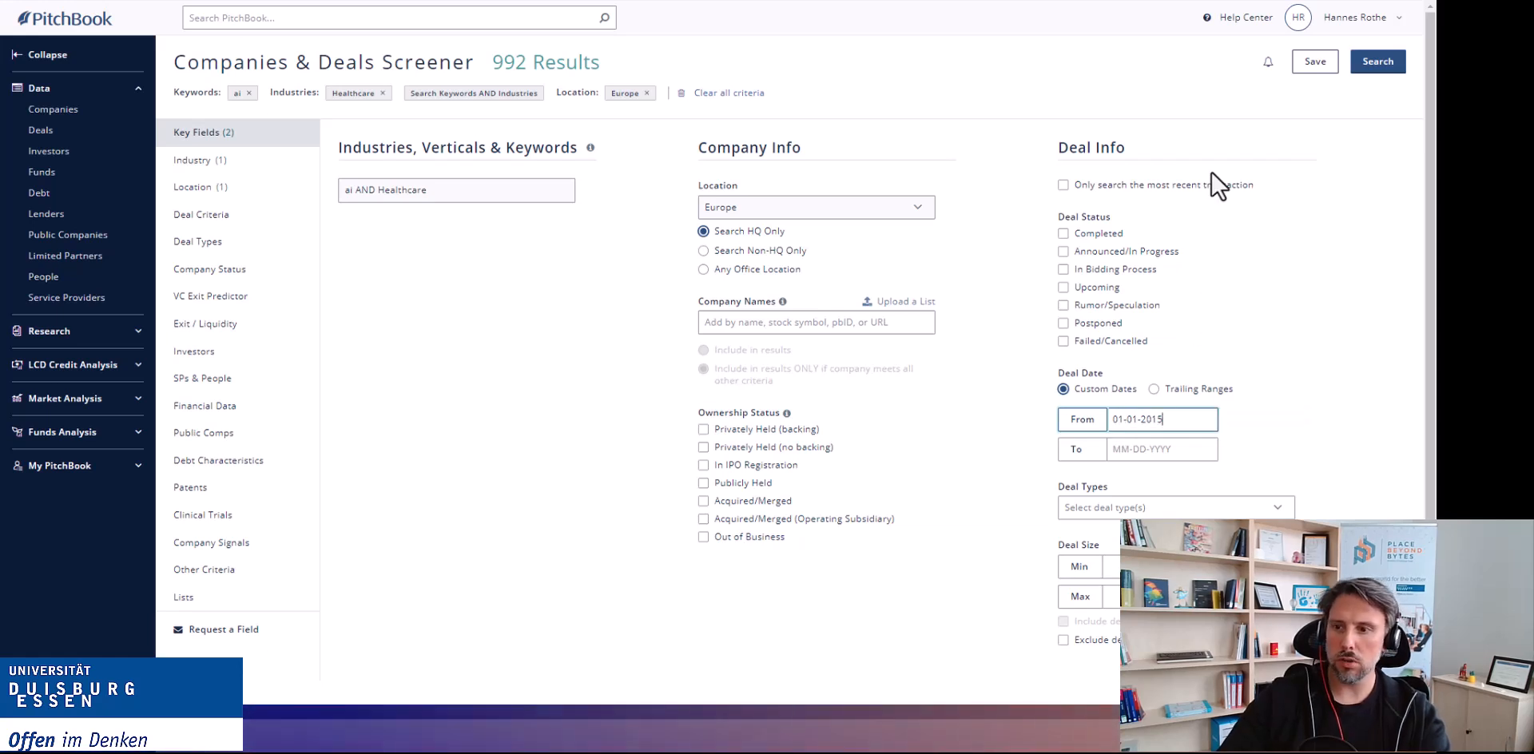
{"action": "left_click", "coordinate": [1385, 69]}
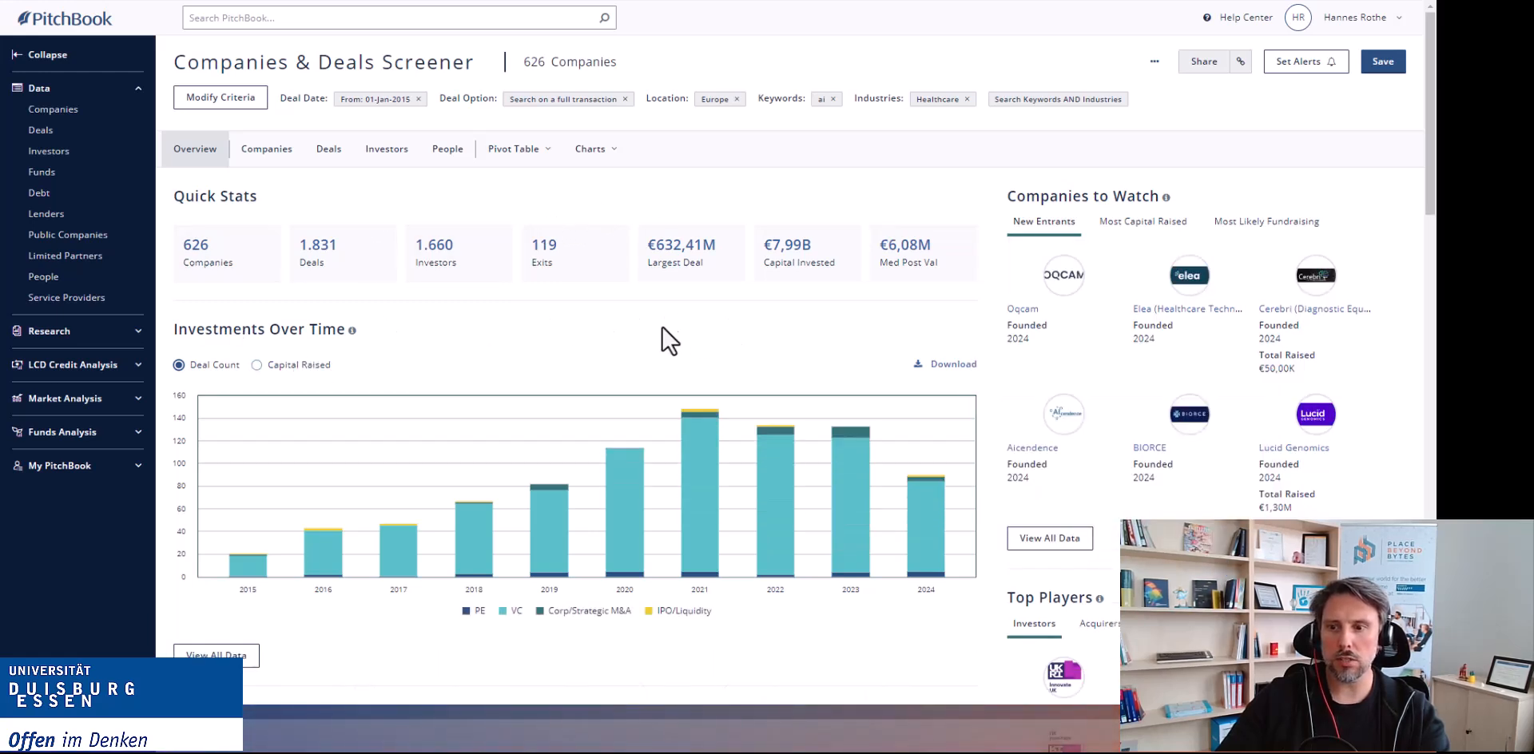
Examine the quick stats, investments-over-time chart and market map preview of the results overview.
{"action": "mouse_move", "coordinate": [797, 494]}
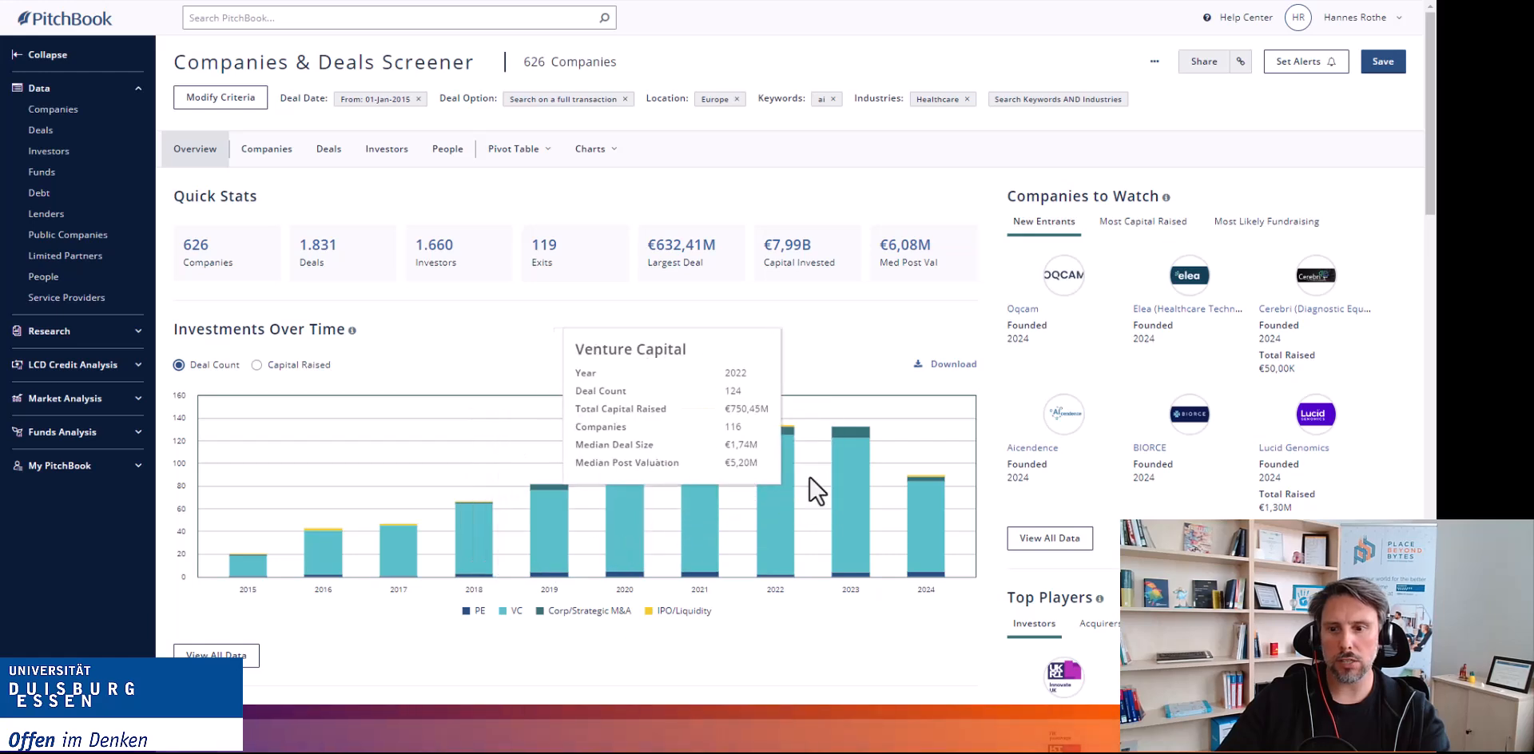
{"action": "scroll", "coordinate": [491, 645], "scroll_direction": "down", "scroll_amount": 1}
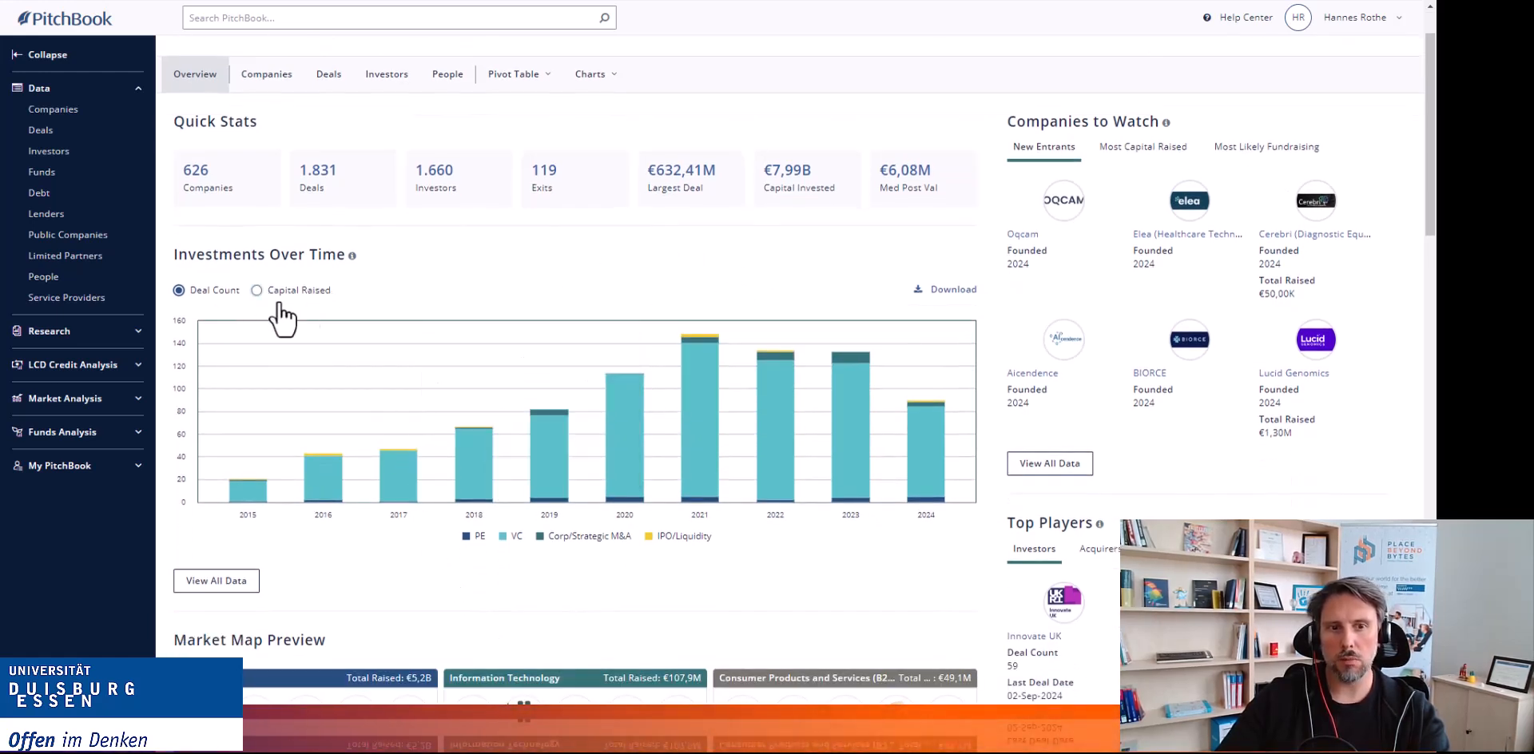
{"action": "left_click", "coordinate": [257, 291]}
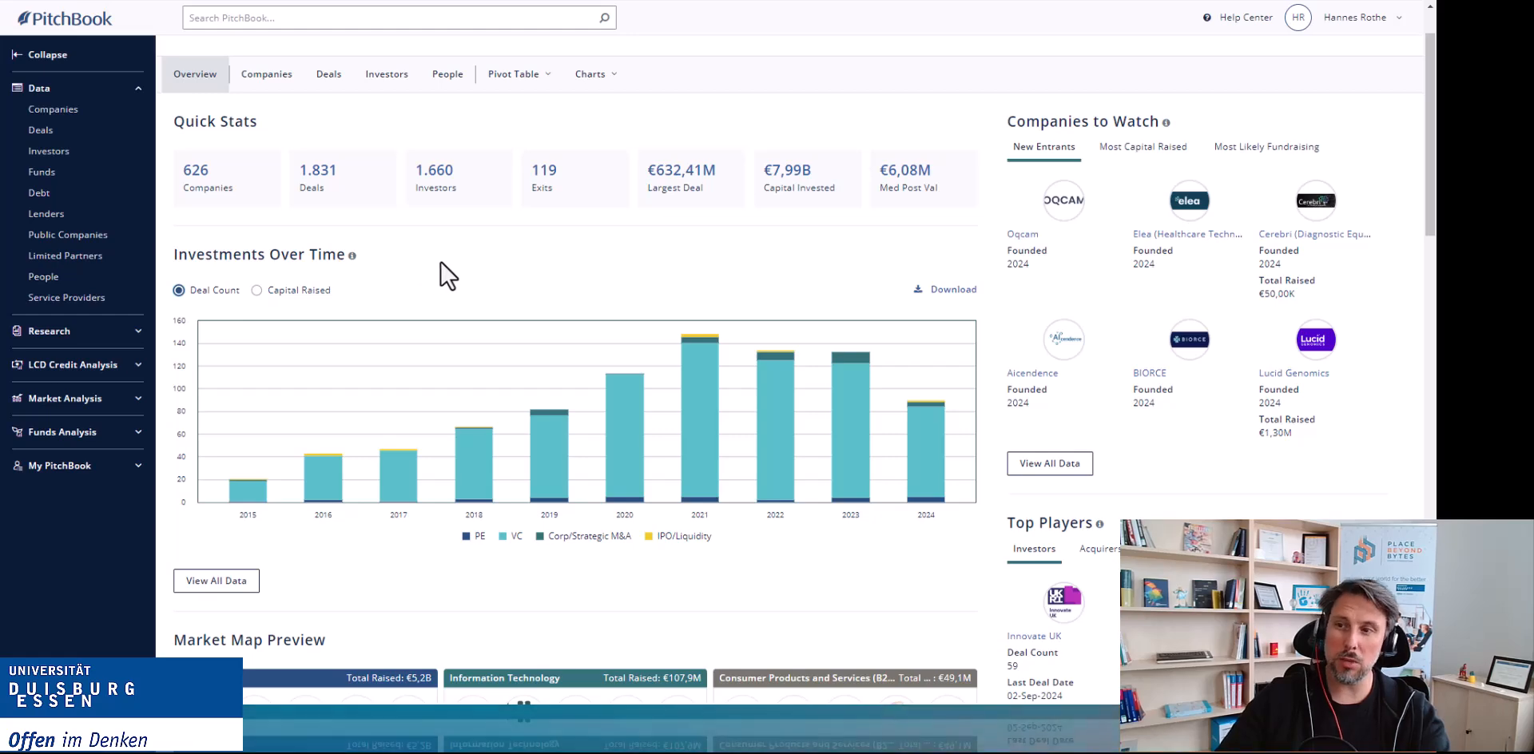
{"action": "scroll", "coordinate": [442, 281], "scroll_direction": "down", "scroll_amount": 4}
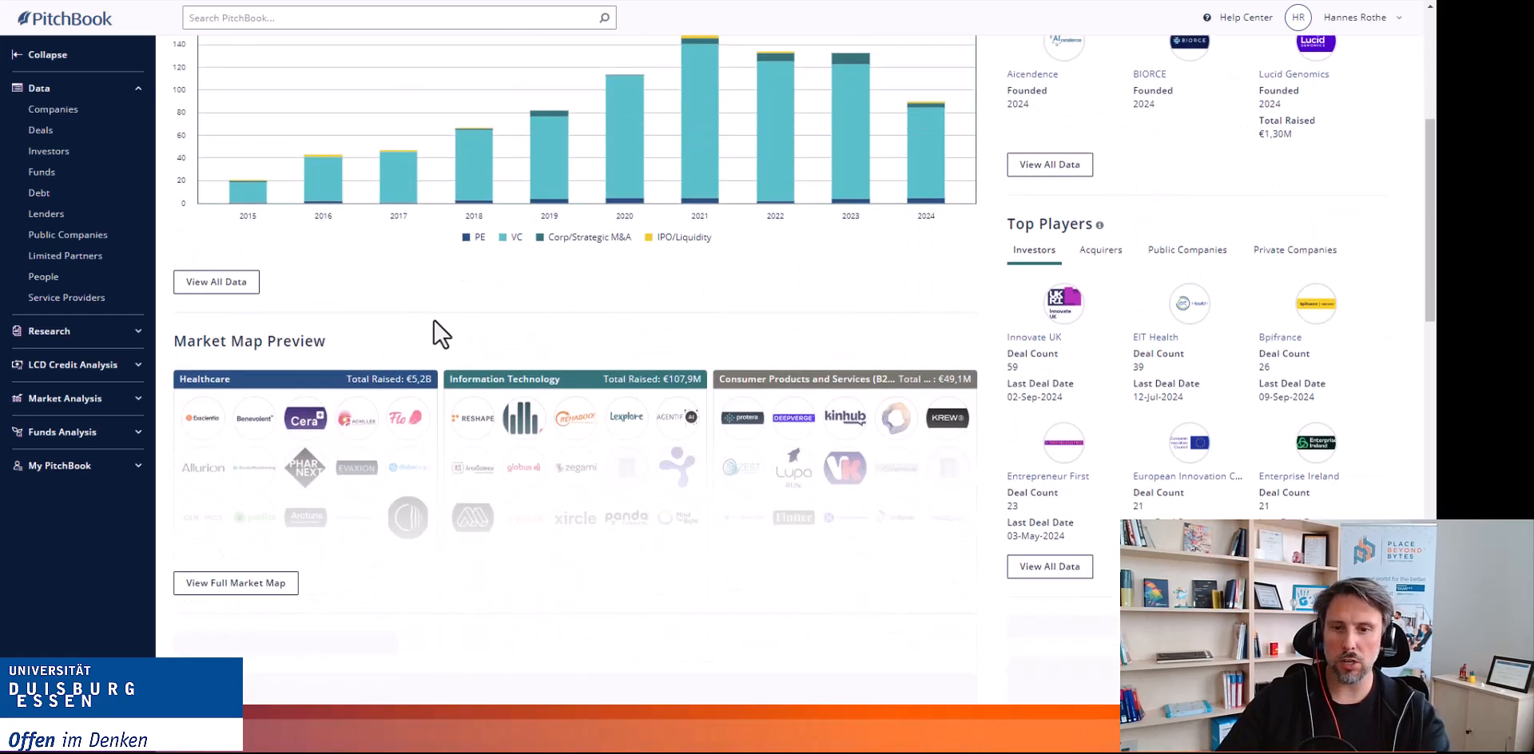
{"action": "scroll", "coordinate": [438, 334], "scroll_direction": "up", "scroll_amount": 5}
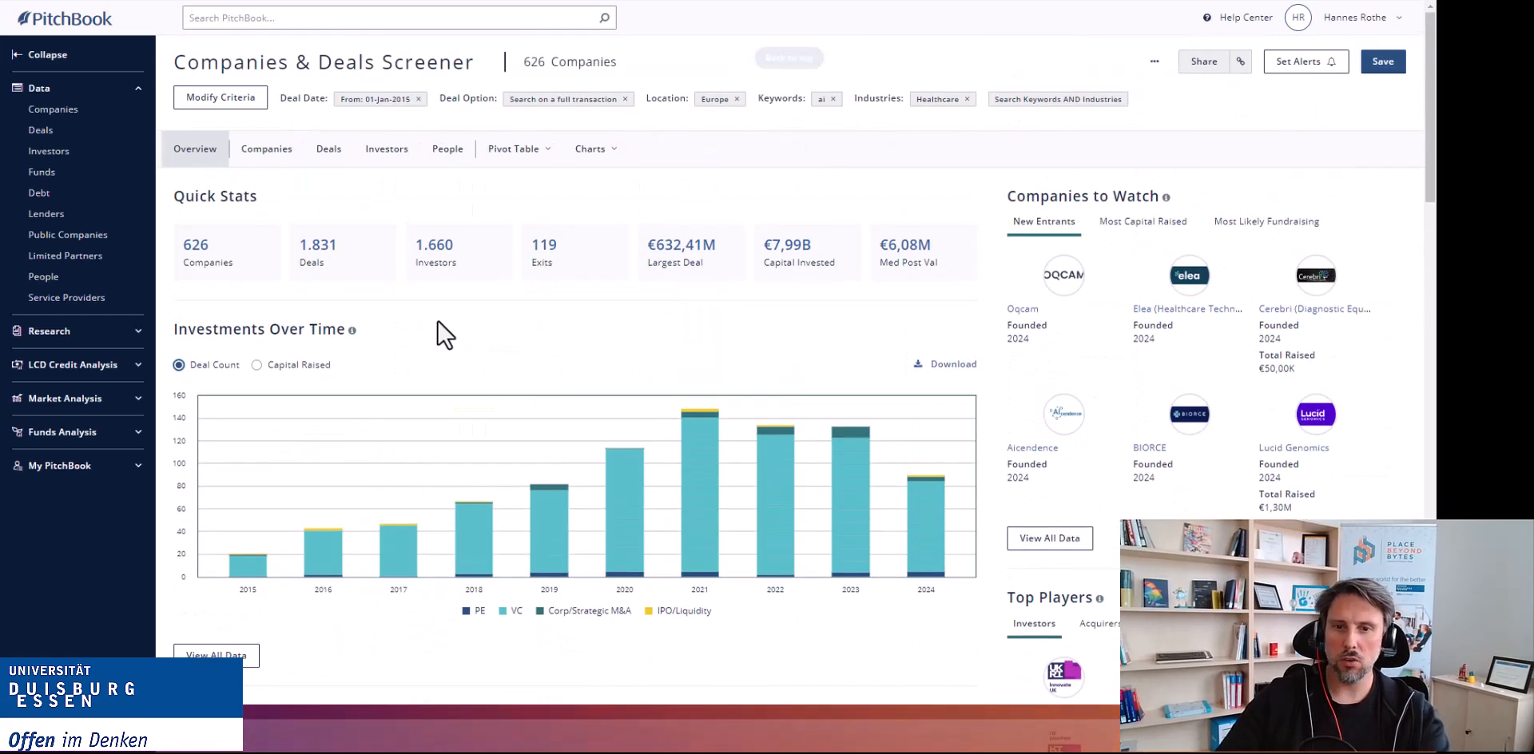
Switch between the Companies and Deals result lists and open the CheckEye company profile.
{"action": "left_click", "coordinate": [275, 154]}
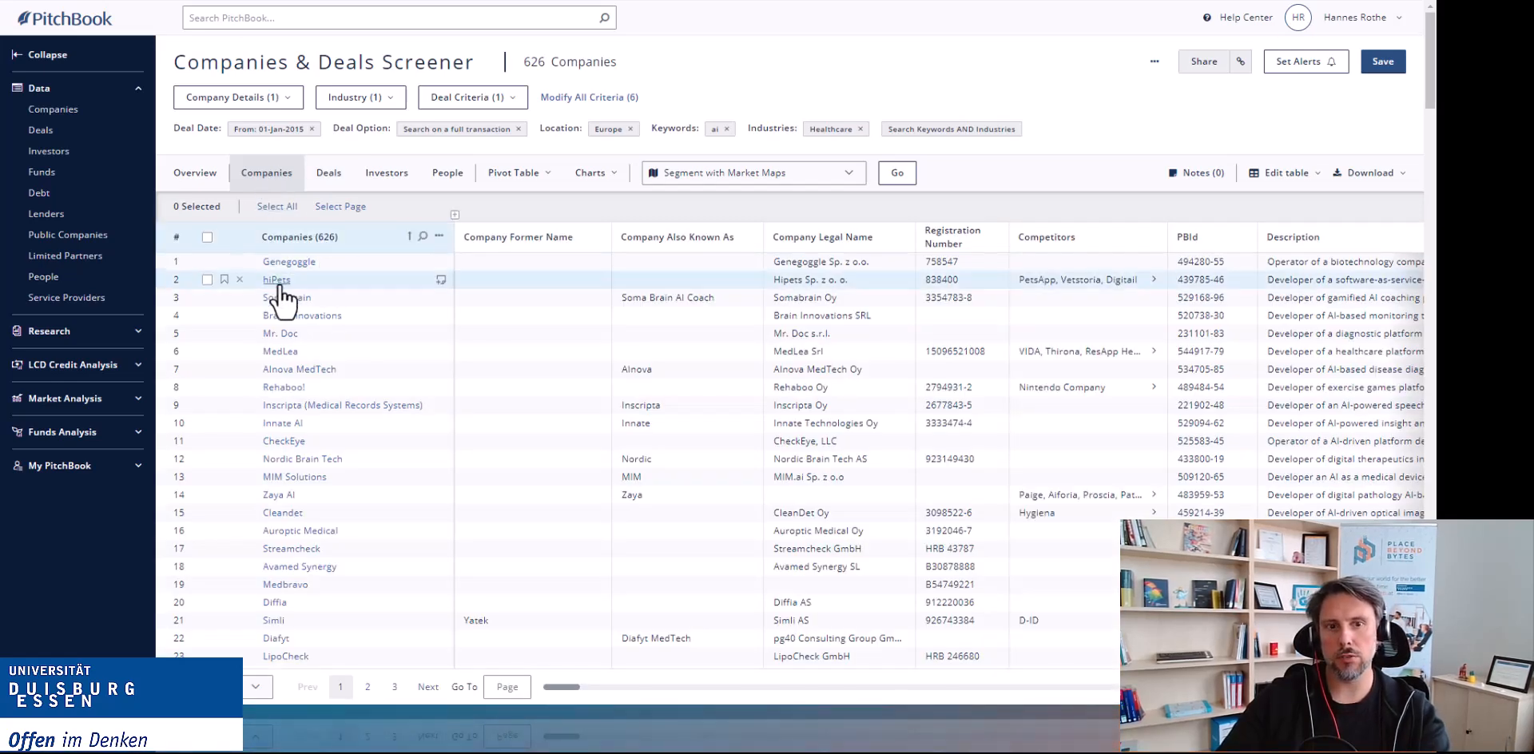
{"action": "left_click", "coordinate": [321, 181]}
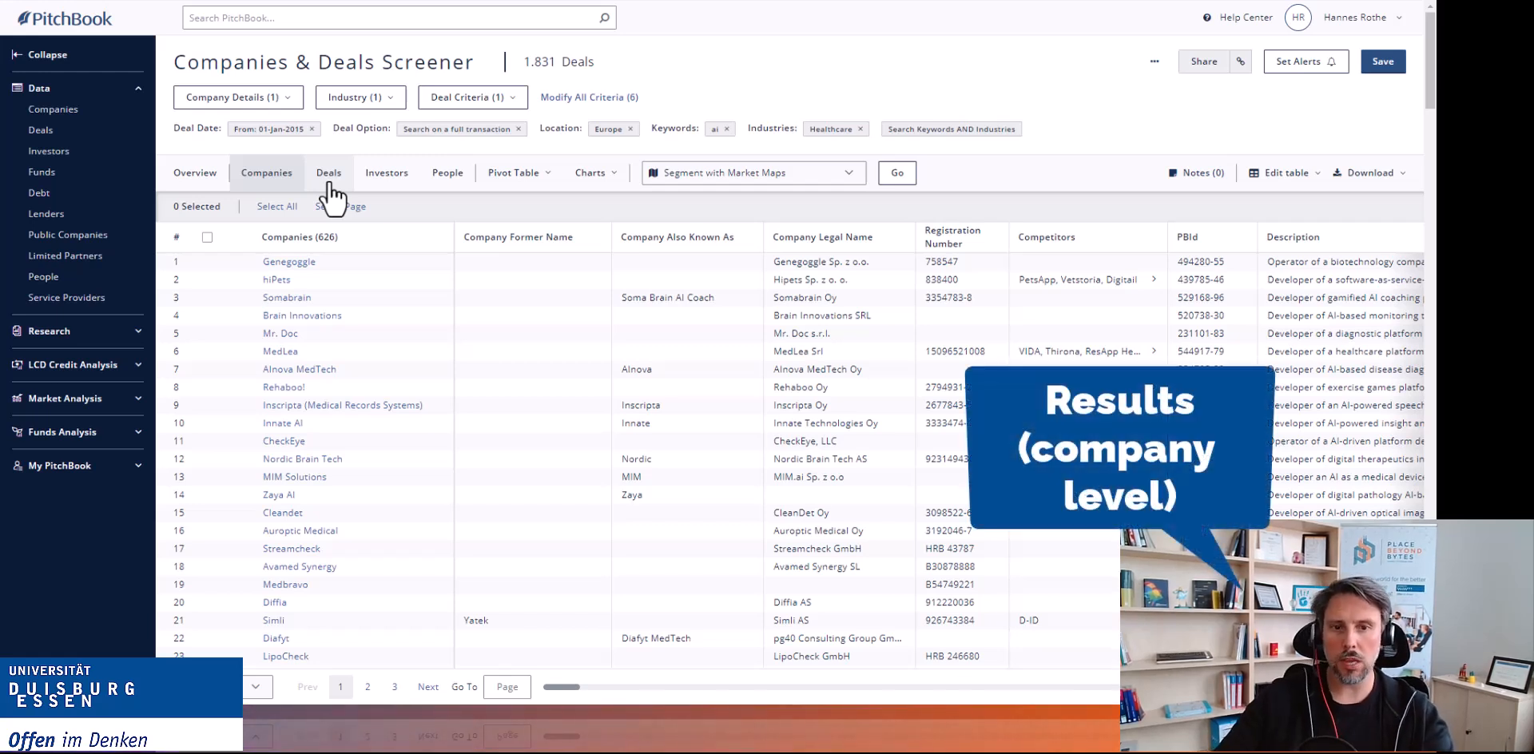
{"action": "left_click", "coordinate": [395, 179]}
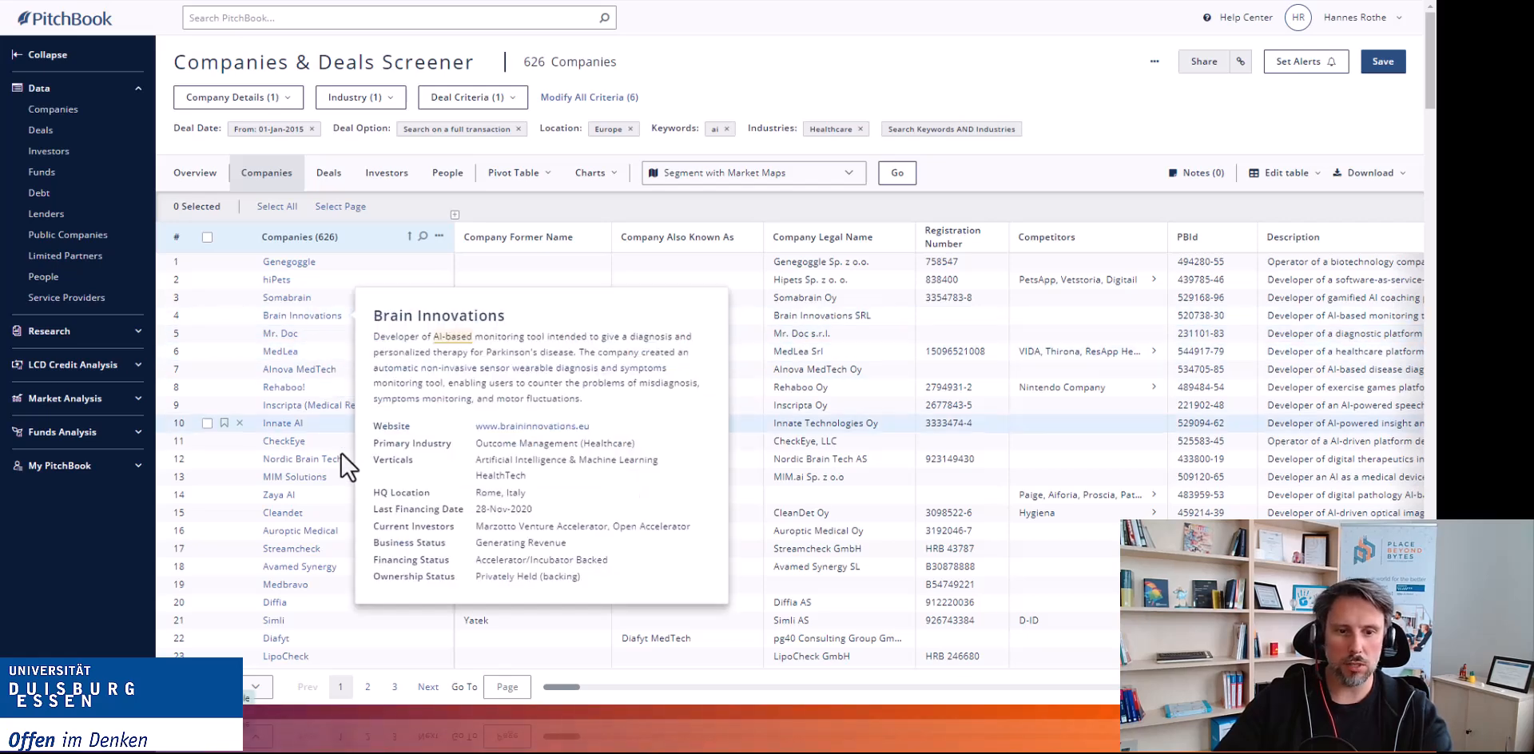
{"action": "left_click", "coordinate": [289, 442]}
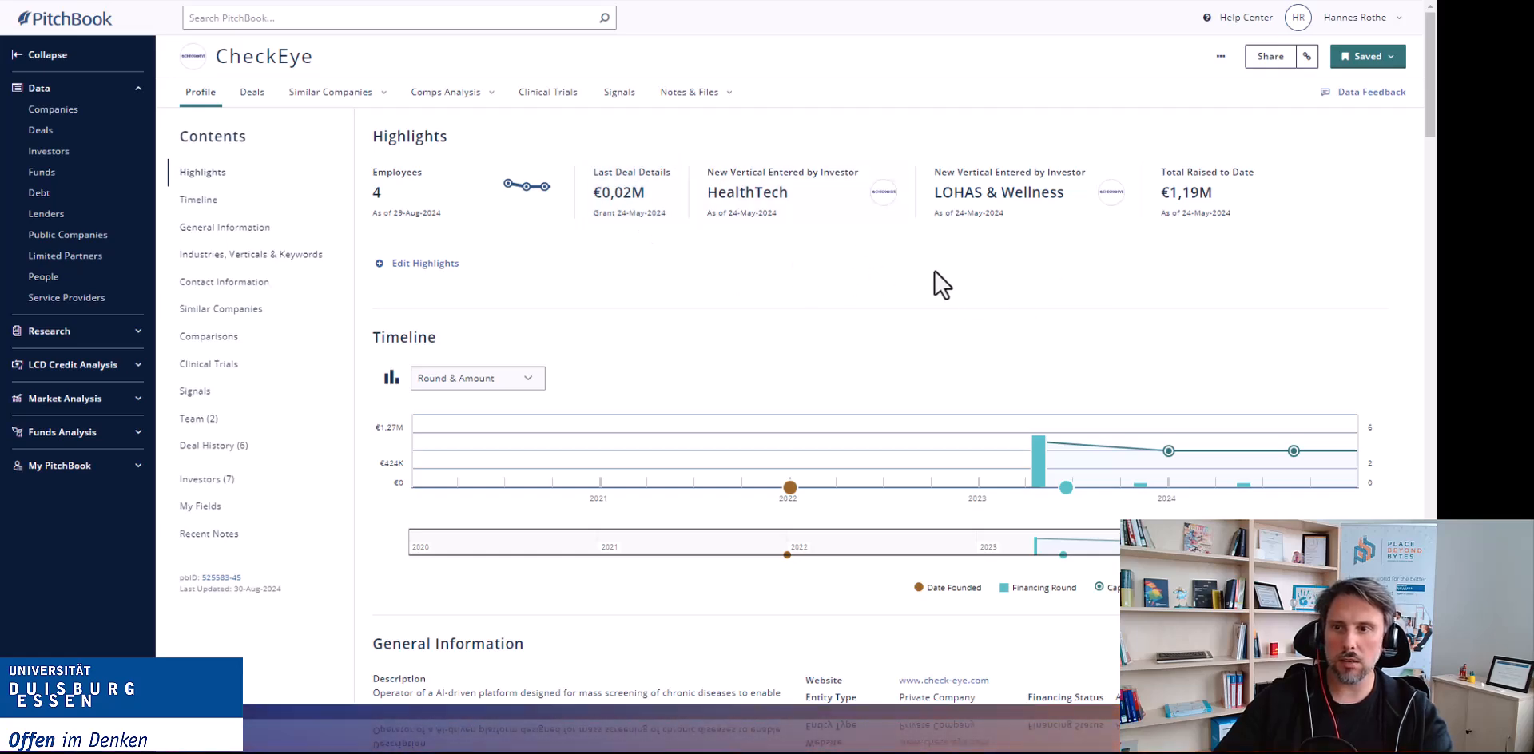
Scroll through CheckEye's profile to examine its timeline, similar companies, comparisons, clinical trials, signals, team and deal history.
{"action": "scroll", "coordinate": [935, 241], "scroll_direction": "down", "scroll_amount": 2}
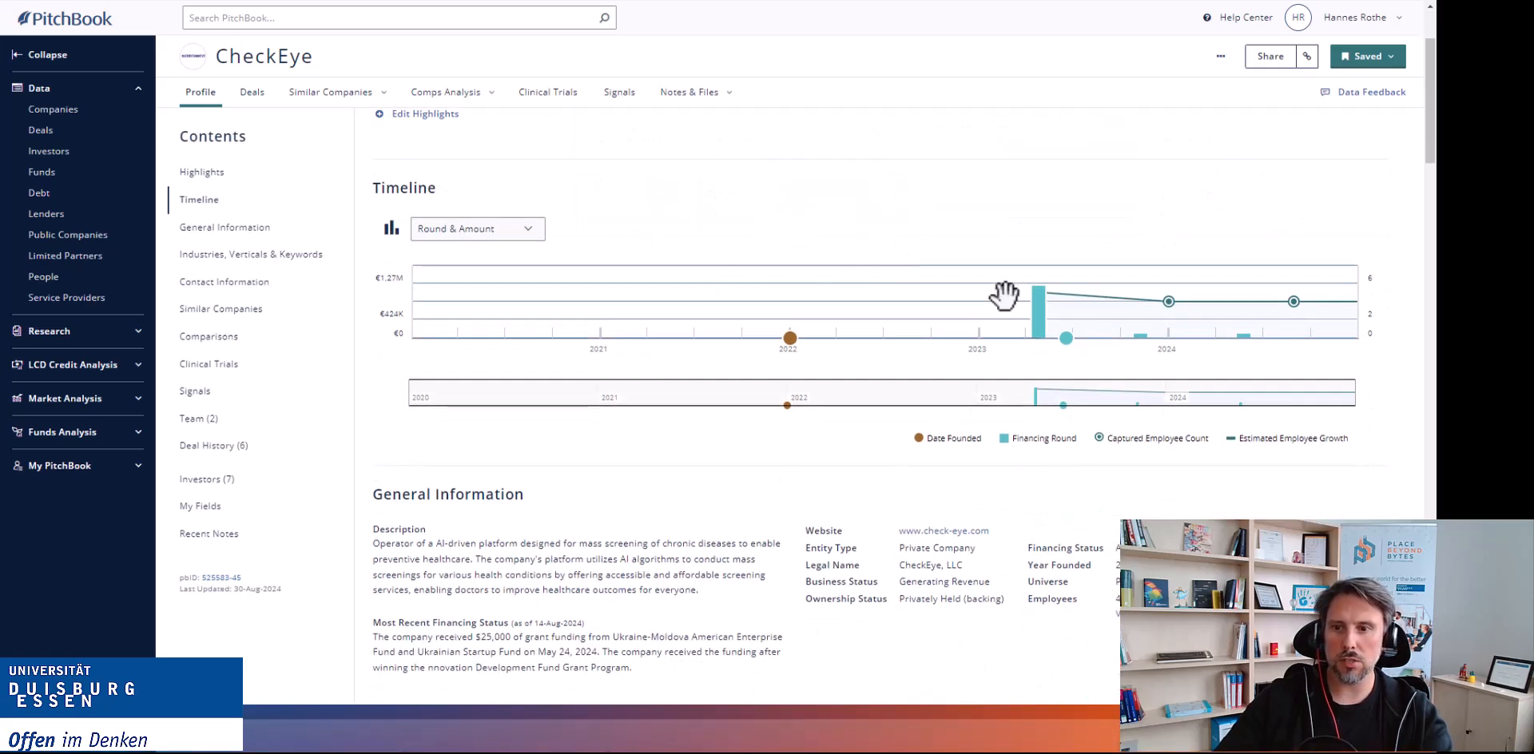
{"action": "scroll", "coordinate": [716, 481], "scroll_direction": "down", "scroll_amount": 10}
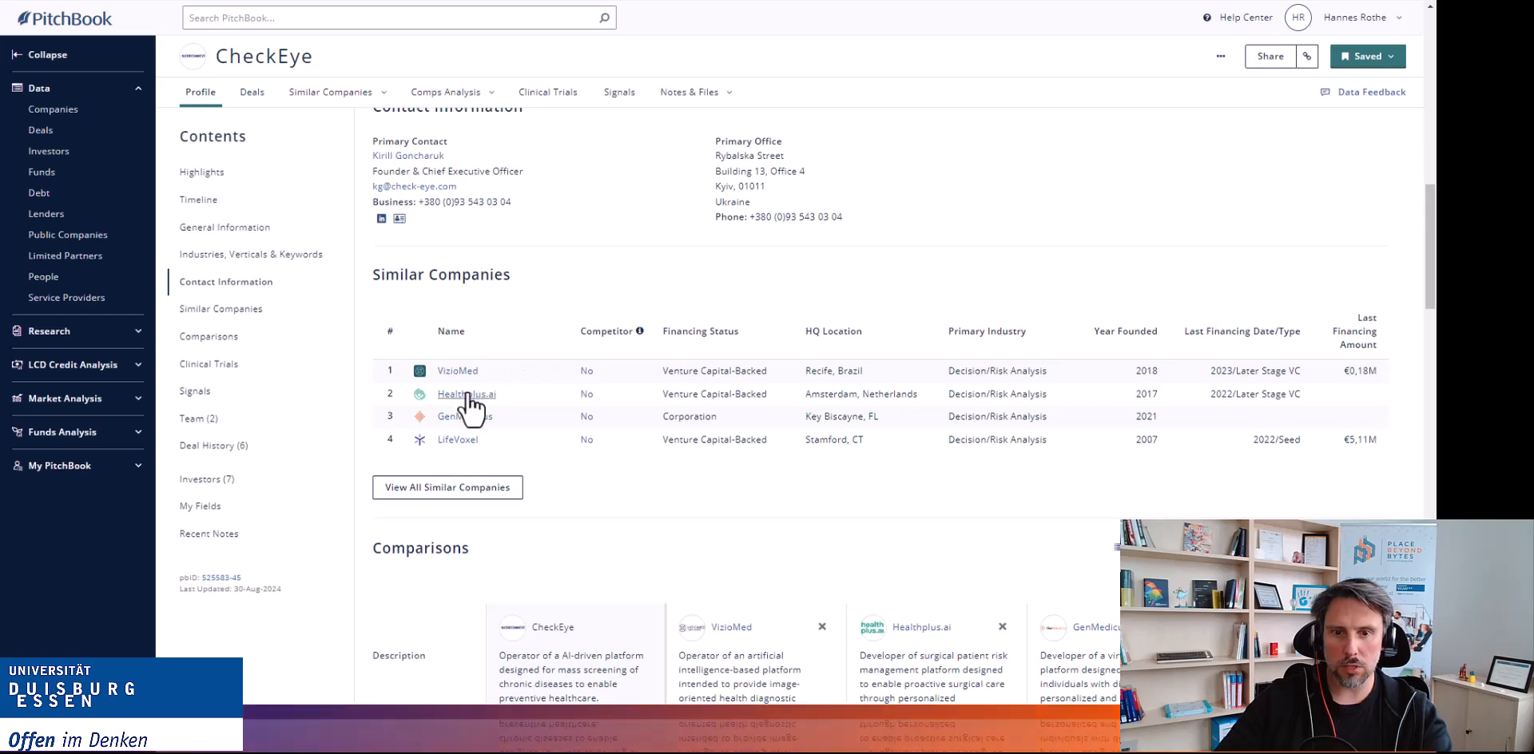
{"action": "scroll", "coordinate": [564, 440], "scroll_direction": "down", "scroll_amount": 3}
{"action": "scroll", "coordinate": [609, 336], "scroll_direction": "down", "scroll_amount": 5}
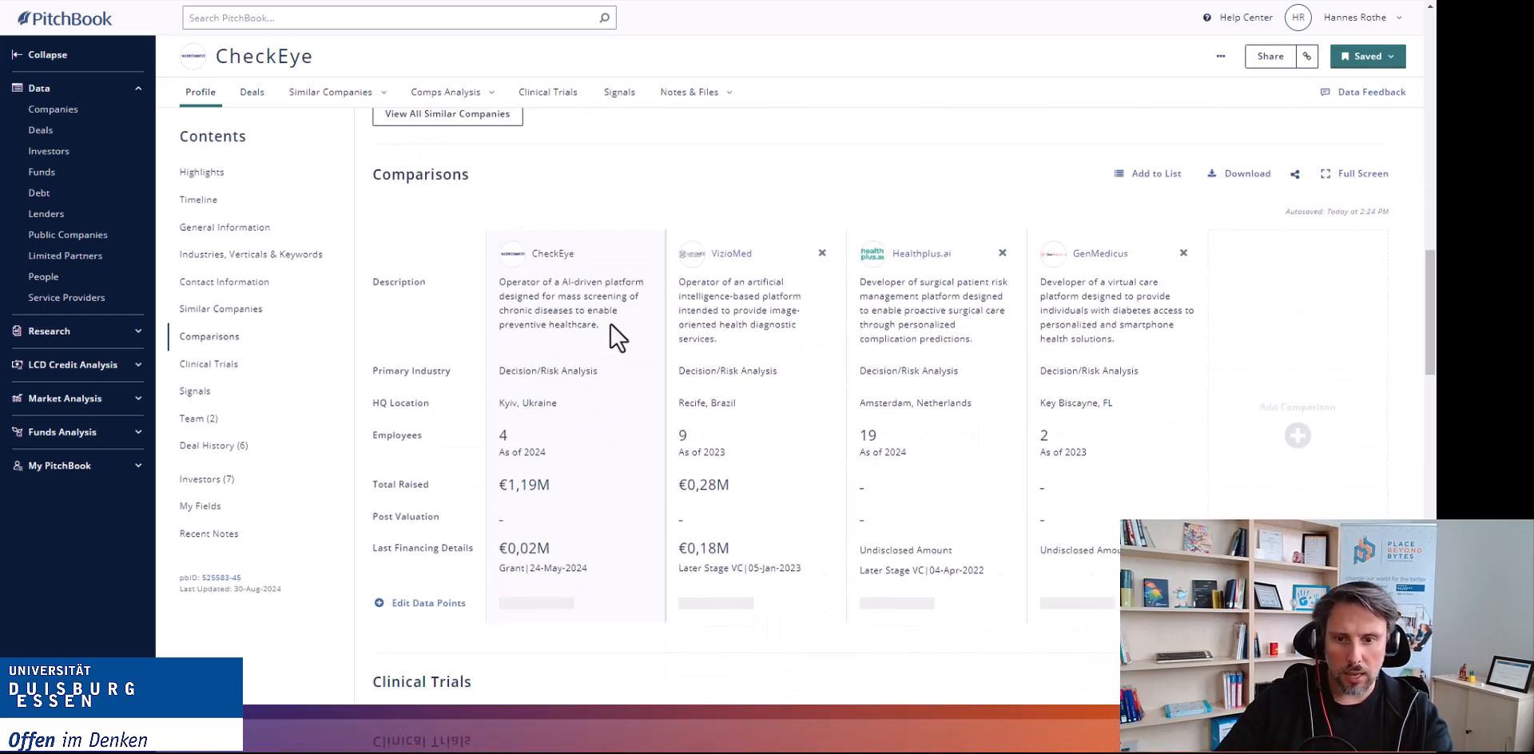
{"action": "scroll", "coordinate": [570, 419], "scroll_direction": "up", "scroll_amount": 3}
{"action": "scroll", "coordinate": [514, 343], "scroll_direction": "up", "scroll_amount": 2}
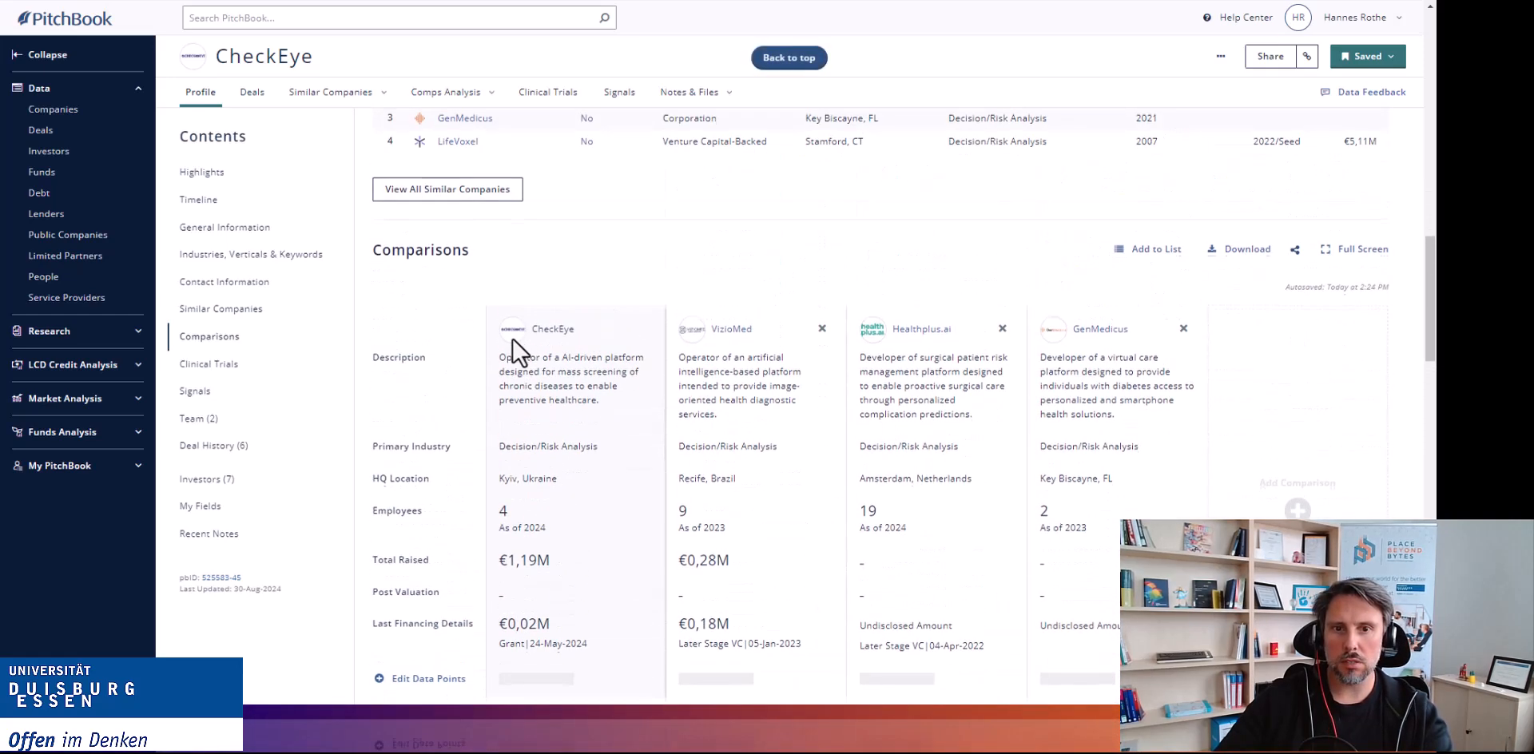
{"action": "scroll", "coordinate": [919, 432], "scroll_direction": "down", "scroll_amount": 3}
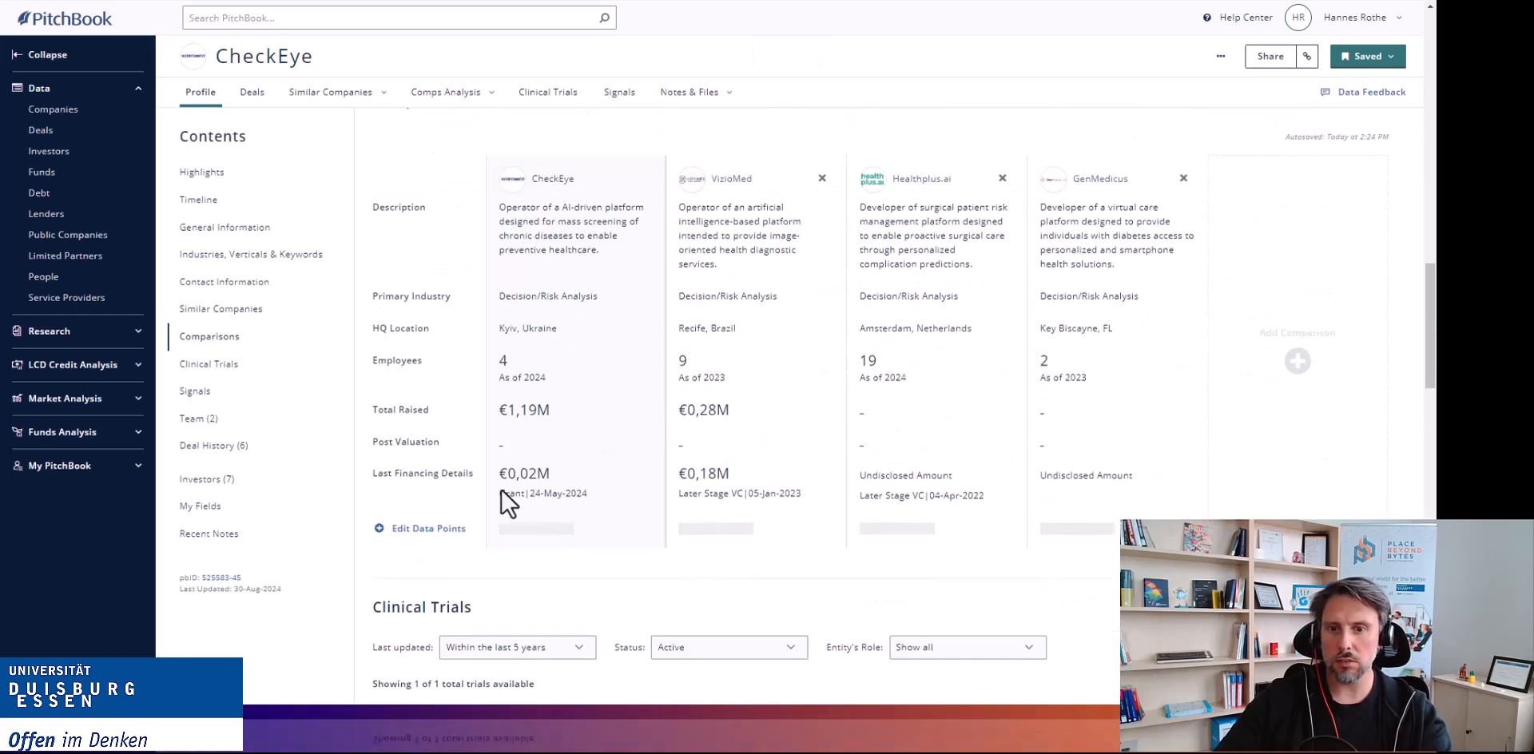
{"action": "scroll", "coordinate": [525, 449], "scroll_direction": "up", "scroll_amount": 1}
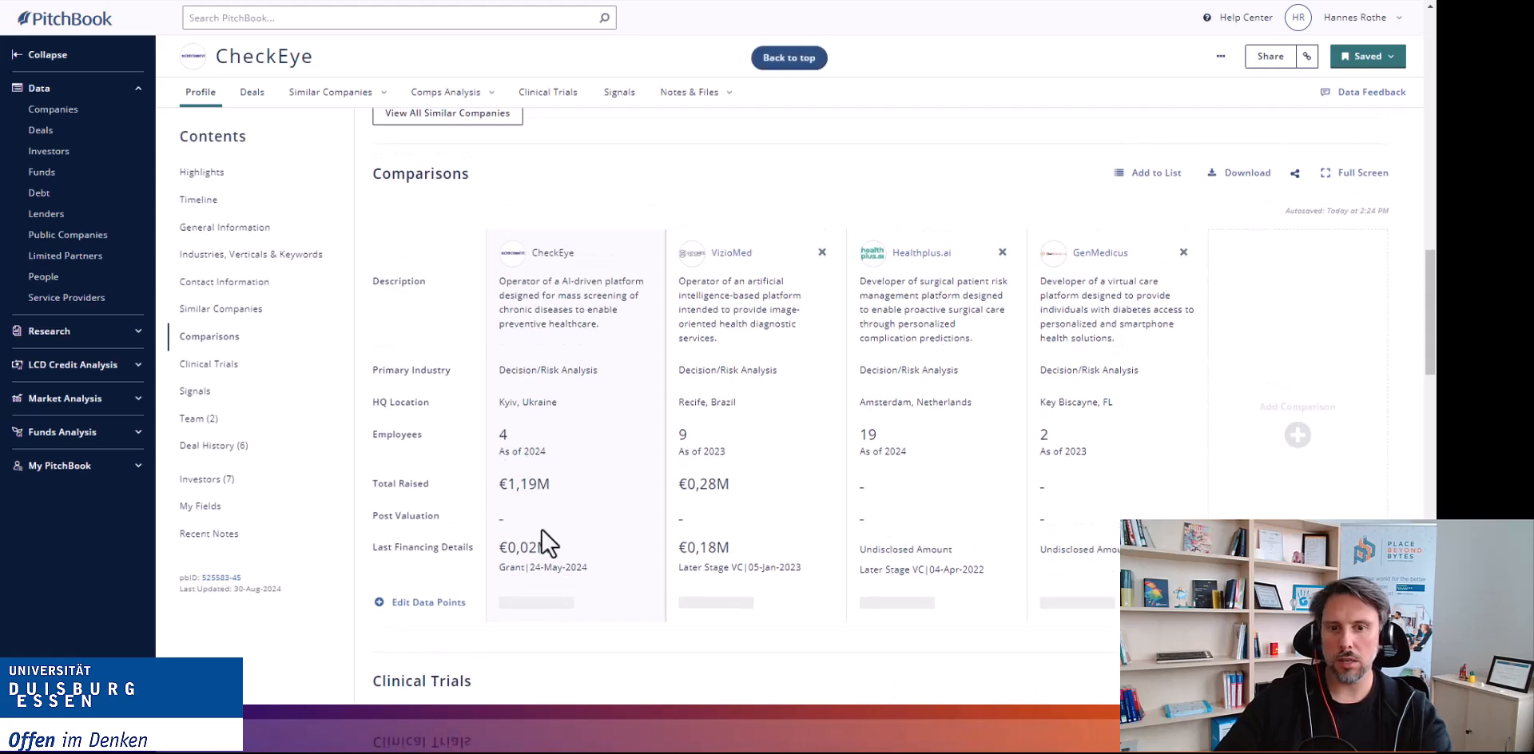
{"action": "scroll", "coordinate": [592, 528], "scroll_direction": "down", "scroll_amount": 3}
{"action": "scroll", "coordinate": [746, 431], "scroll_direction": "down", "scroll_amount": 5}
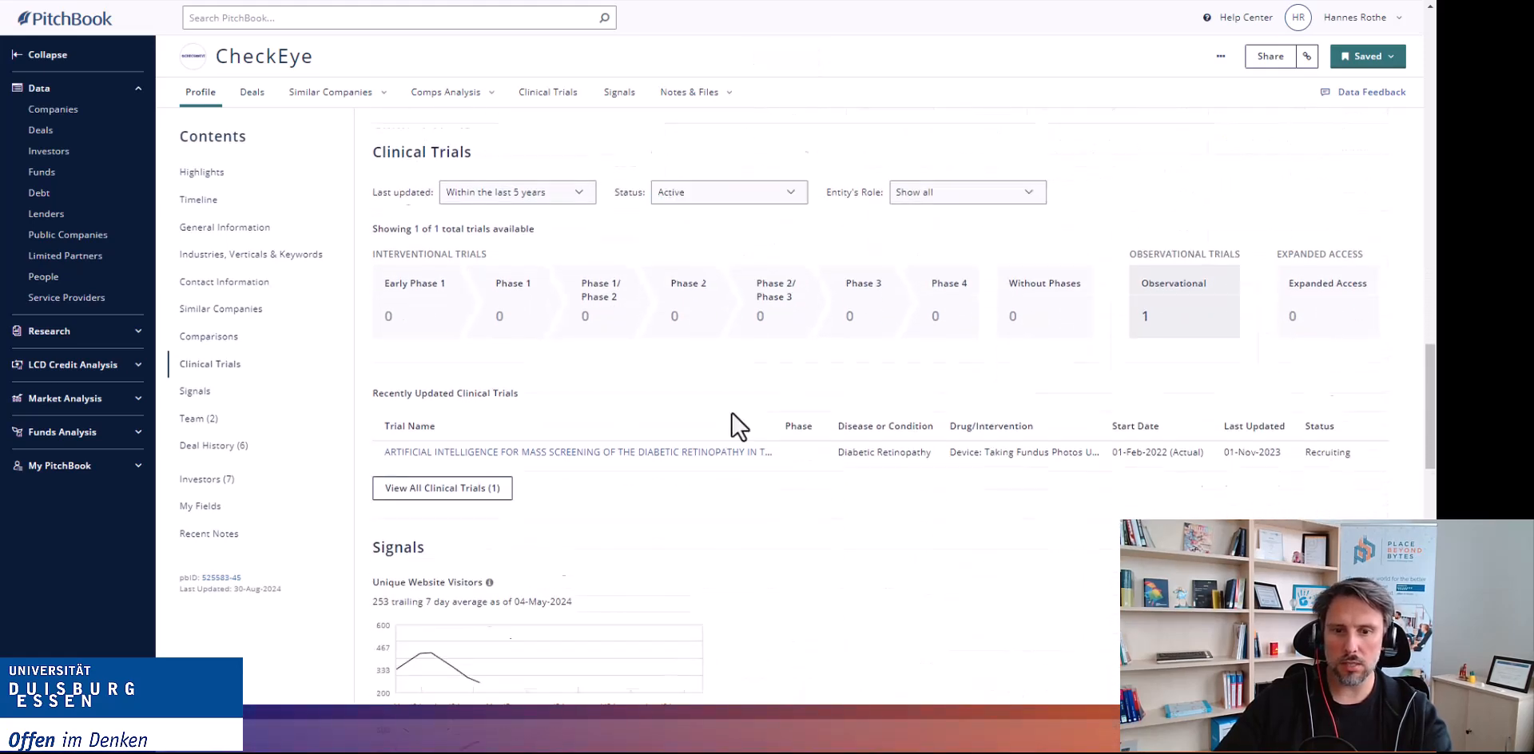
{"action": "scroll", "coordinate": [791, 487], "scroll_direction": "down", "scroll_amount": 6}
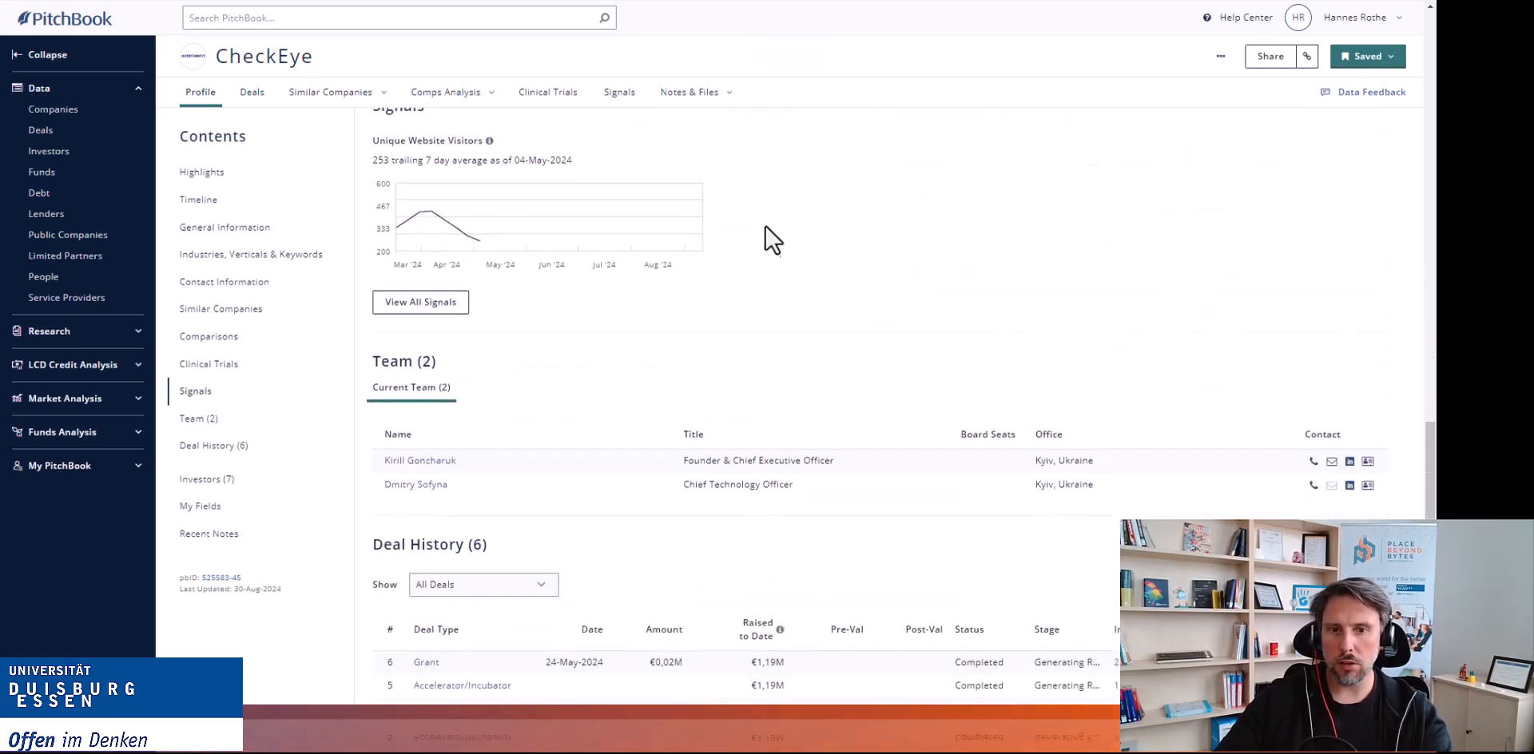
{"action": "scroll", "coordinate": [755, 320], "scroll_direction": "down", "scroll_amount": 1}
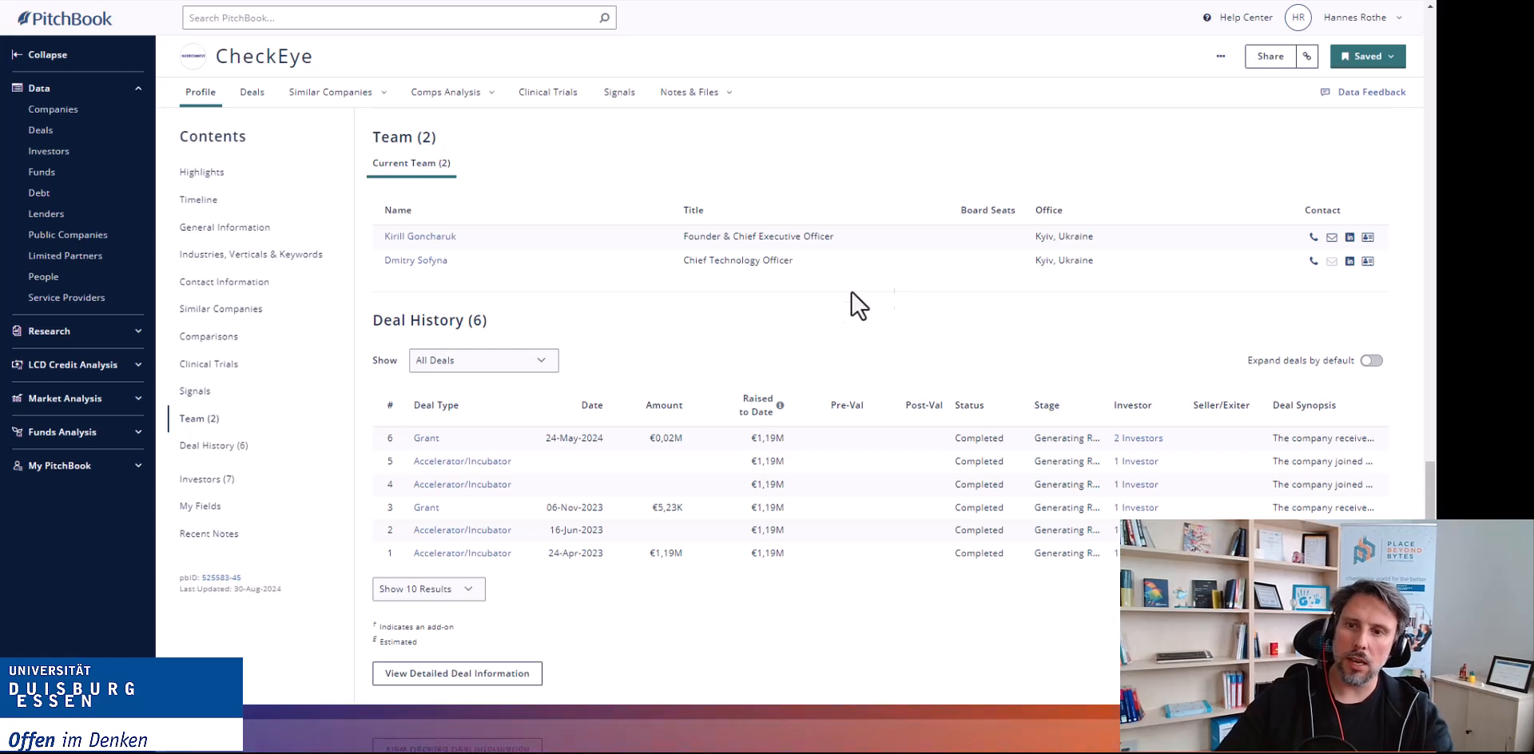
{"action": "mouse_move", "coordinate": [399, 242]}
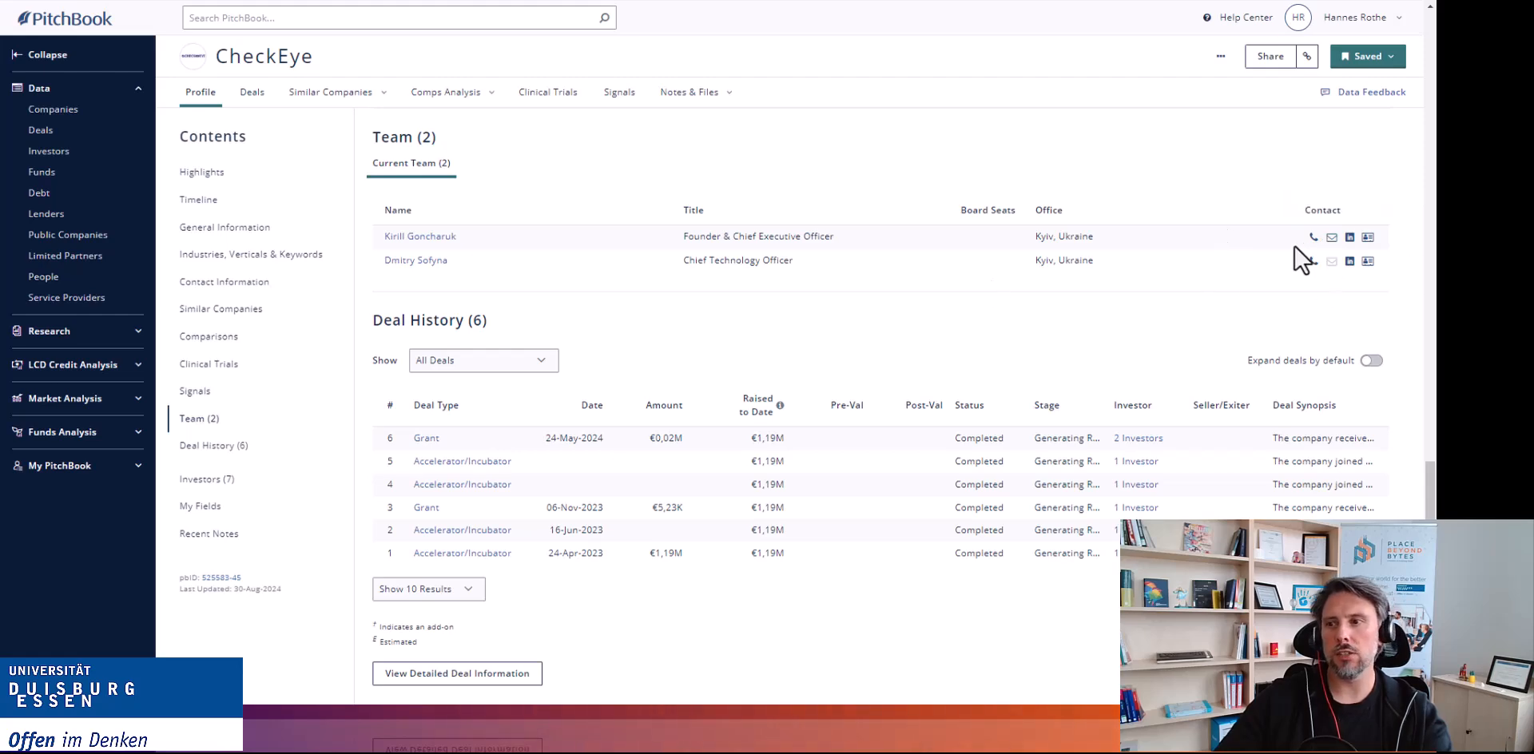
Return from the CheckEye profile to the screener results and open the Investors list.
{"action": "scroll", "coordinate": [649, 362], "scroll_direction": "up", "scroll_amount": 20}
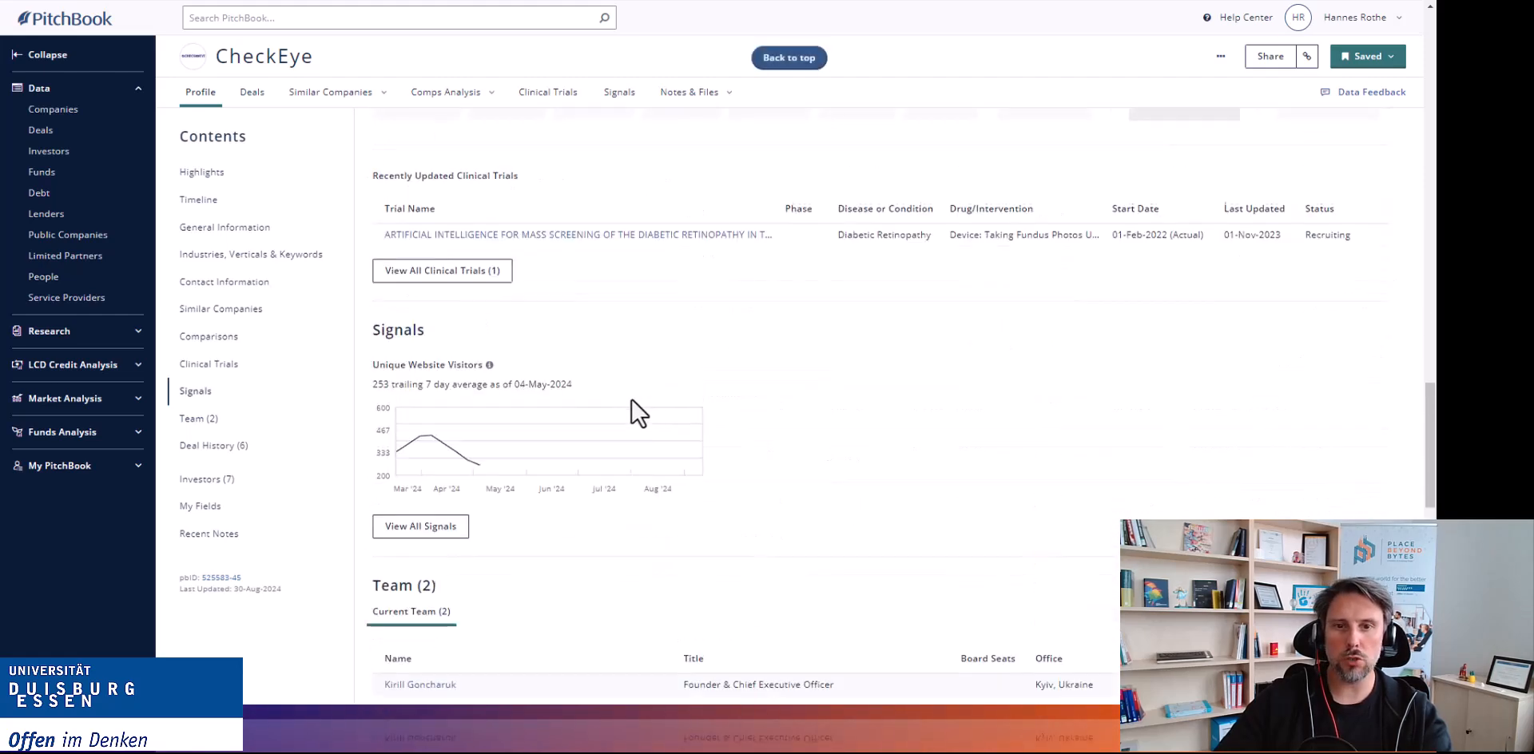
{"action": "scroll", "coordinate": [637, 389], "scroll_direction": "up", "scroll_amount": 10}
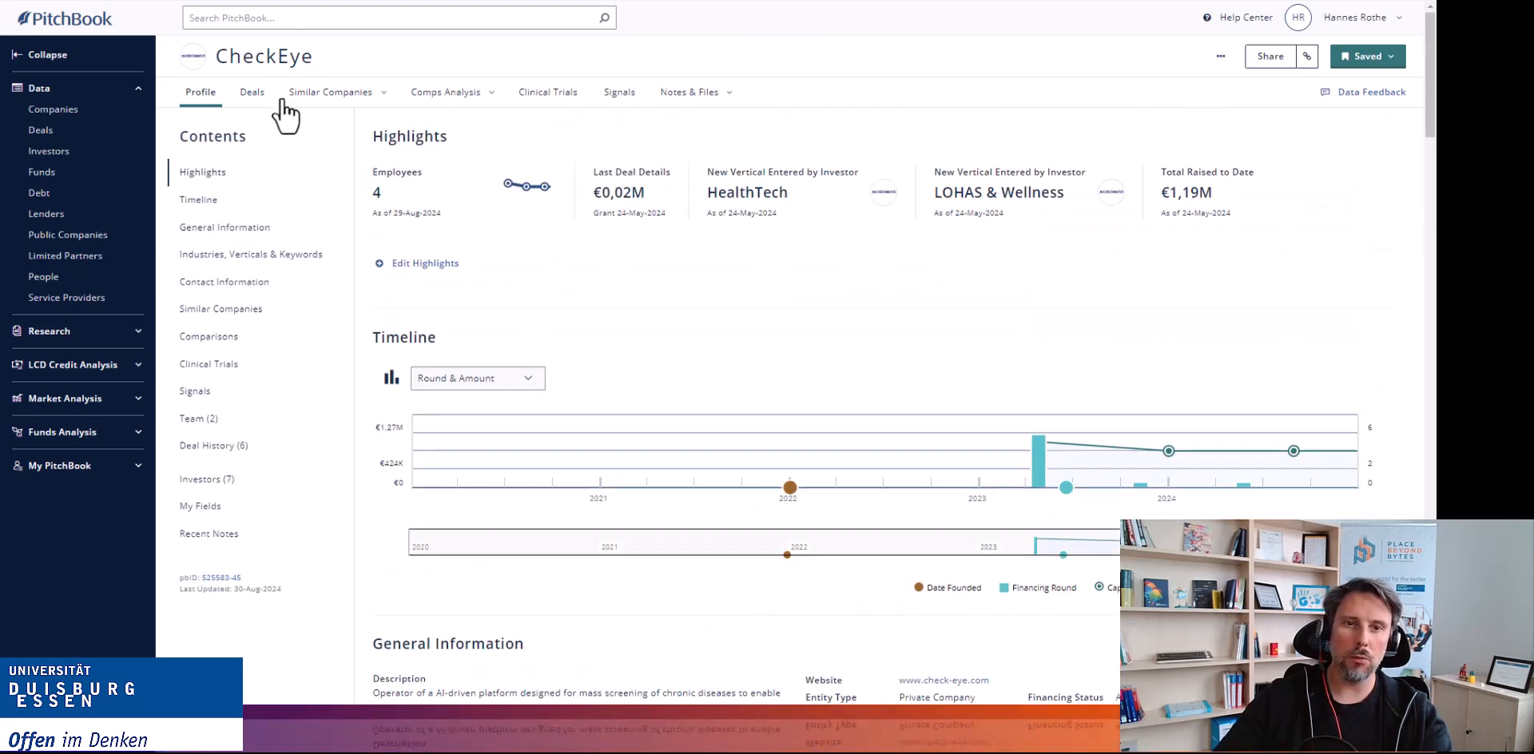
{"action": "mouse_move", "coordinate": [482, 152]}
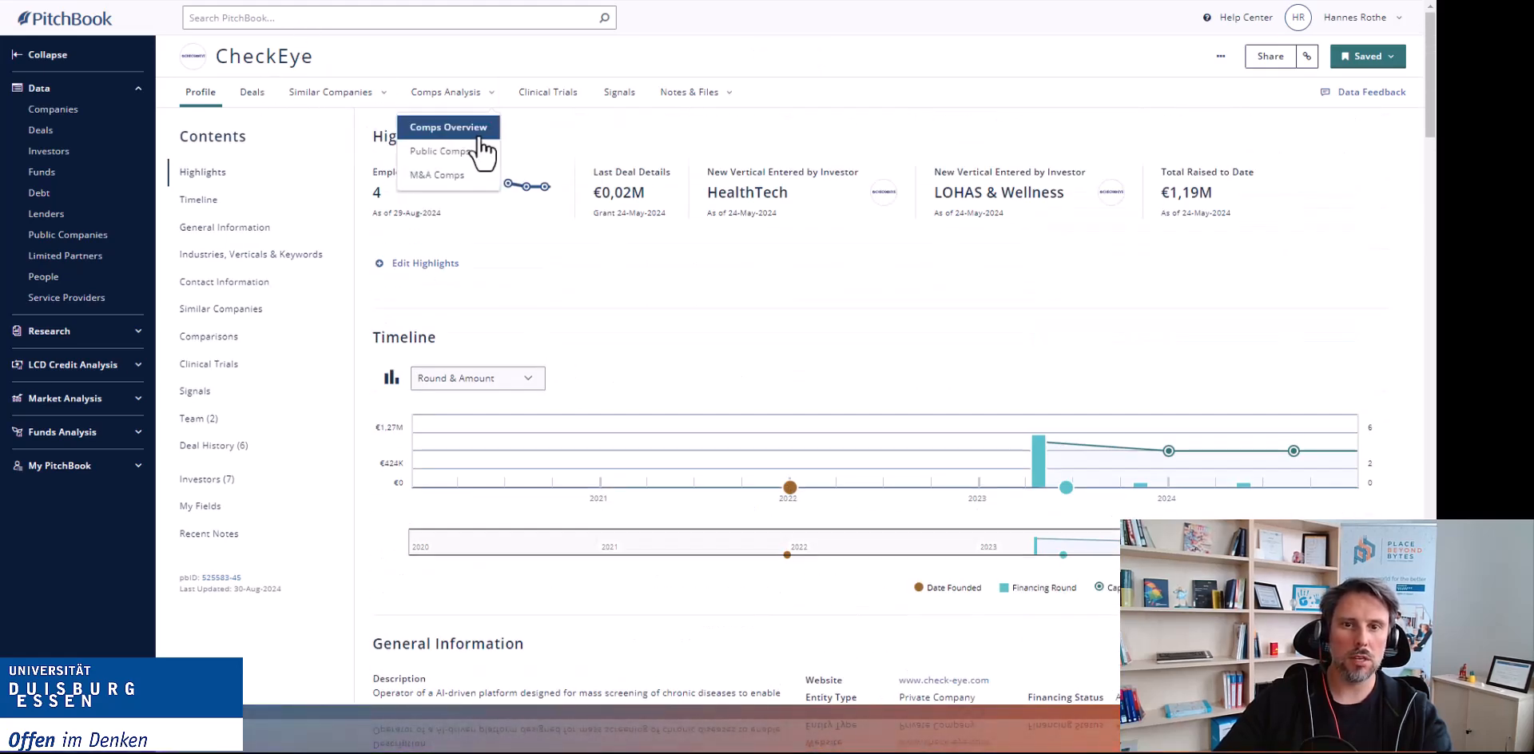
{"action": "left_click", "coordinate": [22, 4]}
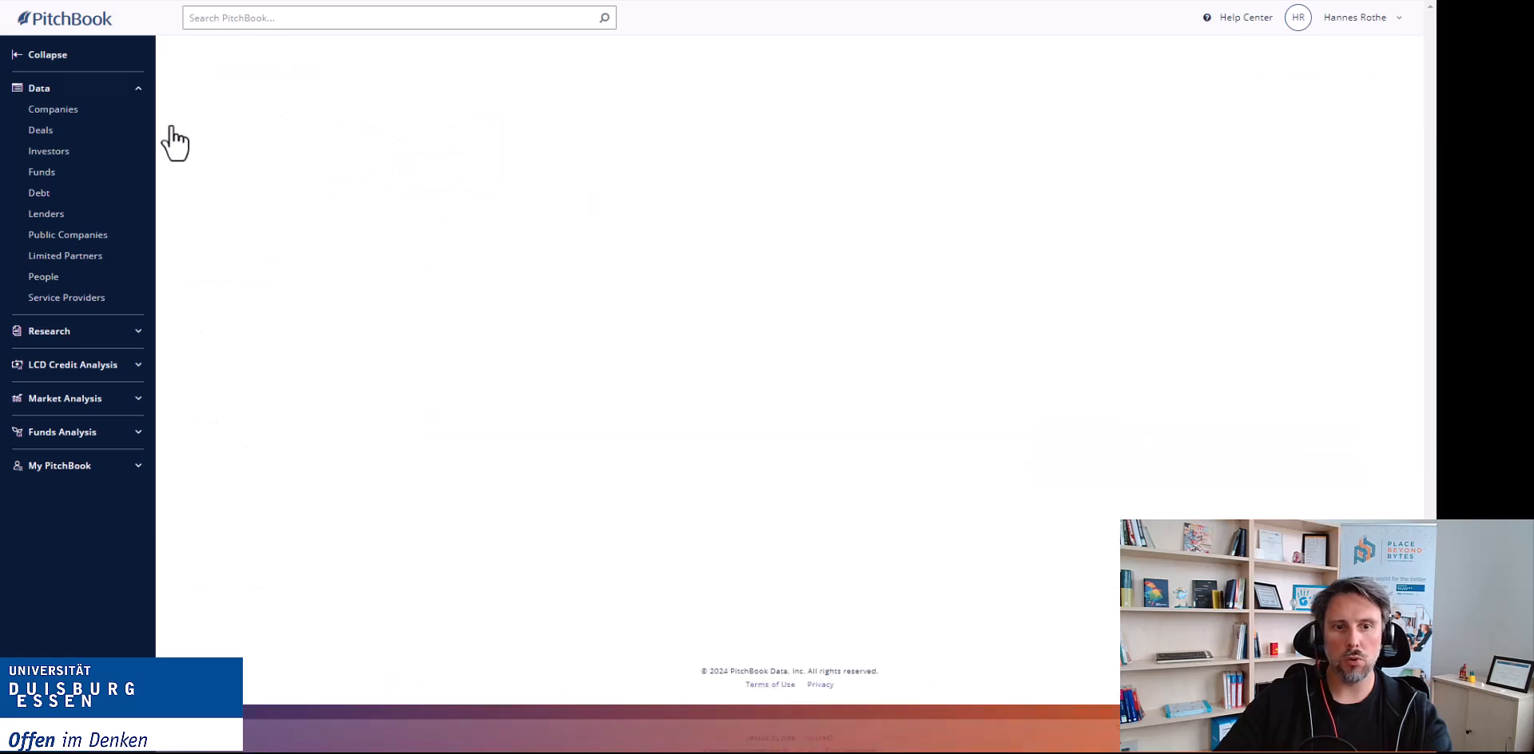
{"action": "left_click", "coordinate": [393, 181]}
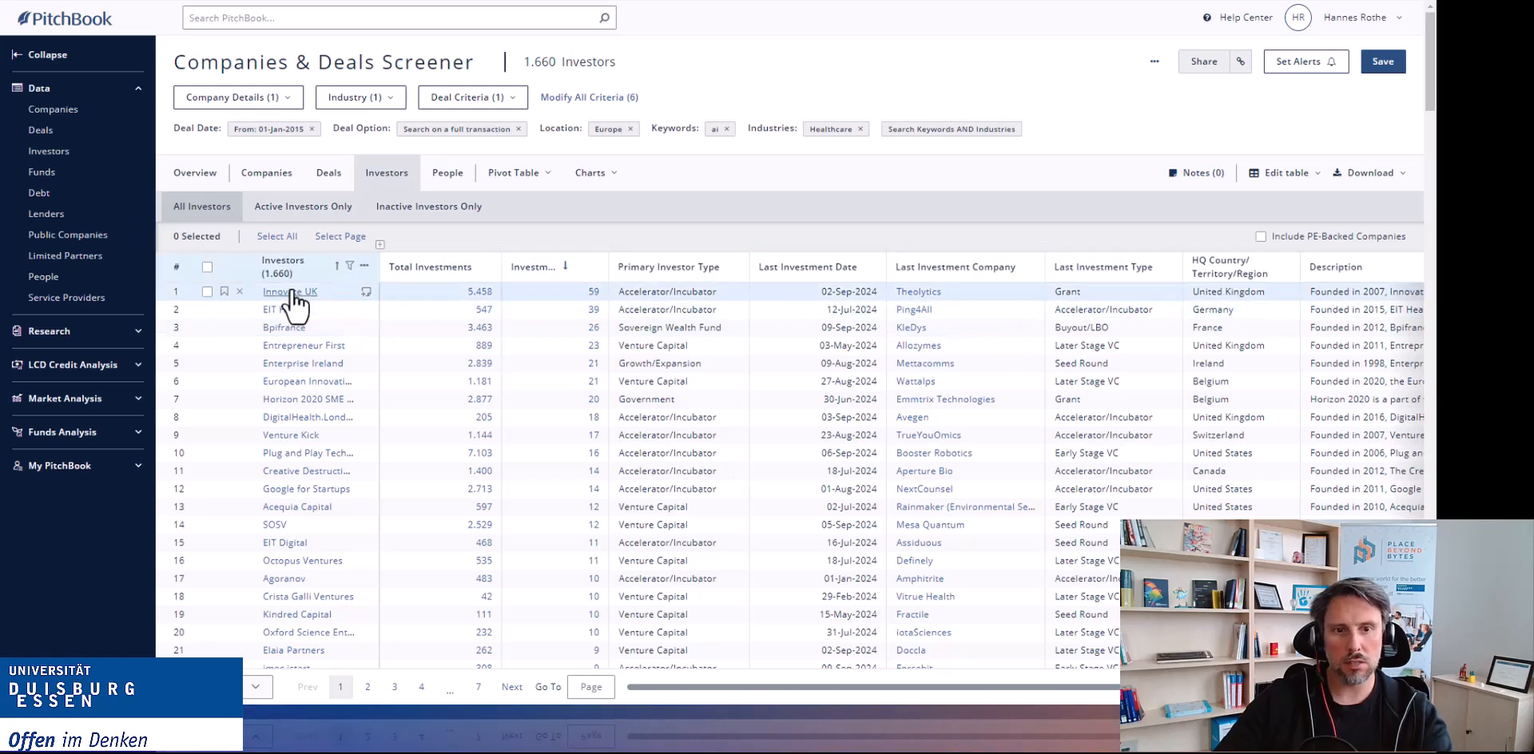
Scroll through the Investors list, examining investor types and last investment companies.
{"action": "mouse_move", "coordinate": [293, 294]}
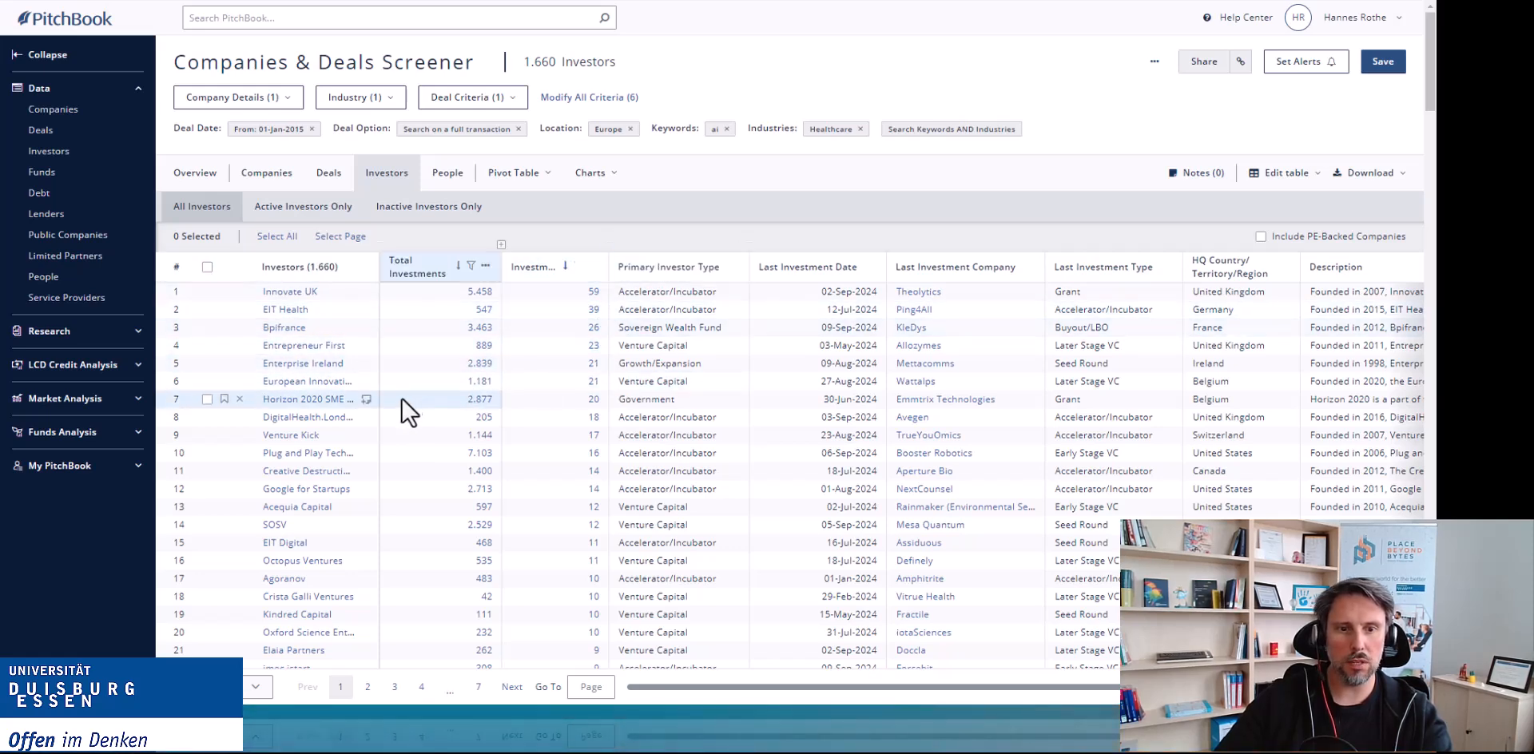
{"action": "scroll", "coordinate": [404, 421], "scroll_direction": "down", "scroll_amount": 2}
{"action": "scroll", "coordinate": [403, 421], "scroll_direction": "down", "scroll_amount": 2}
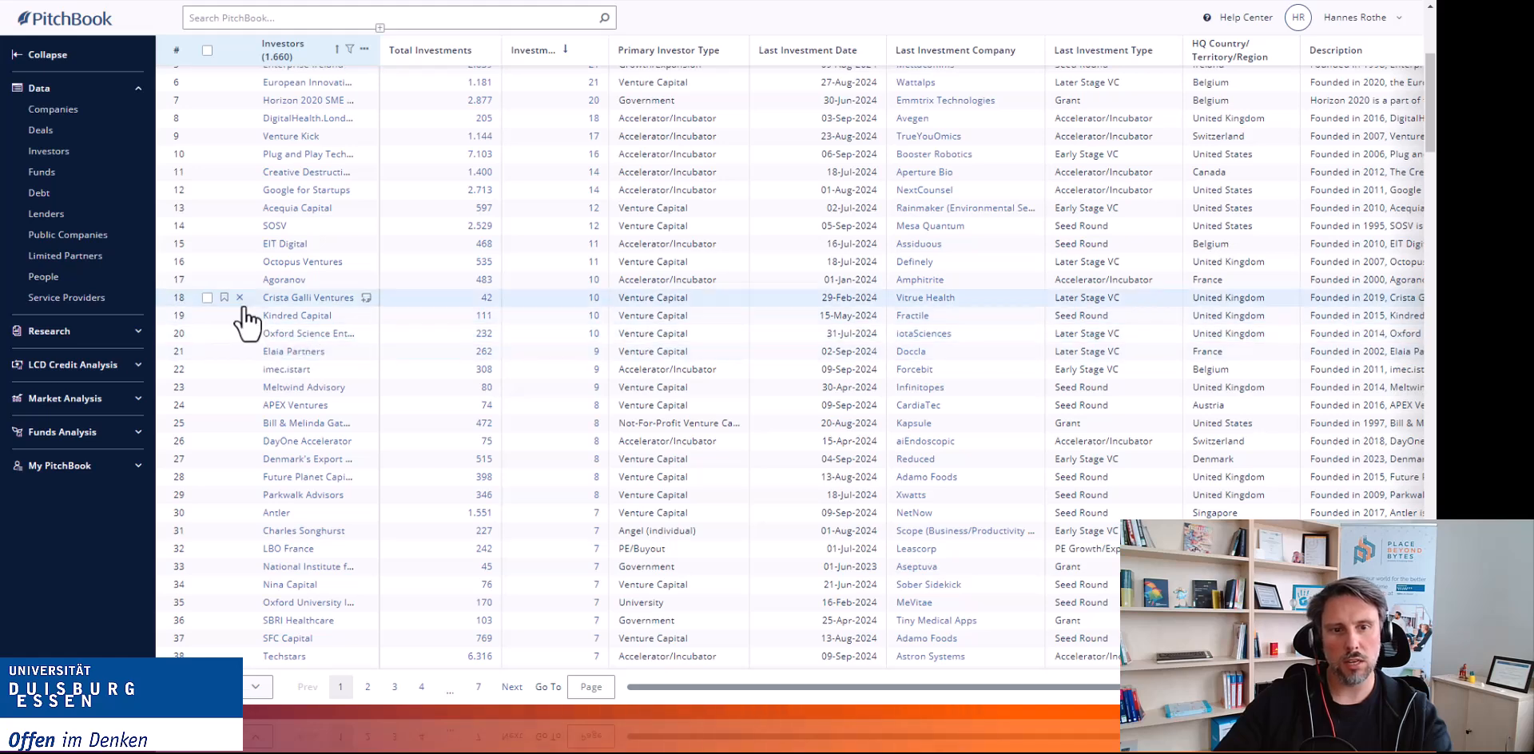
{"action": "mouse_move", "coordinate": [280, 524]}
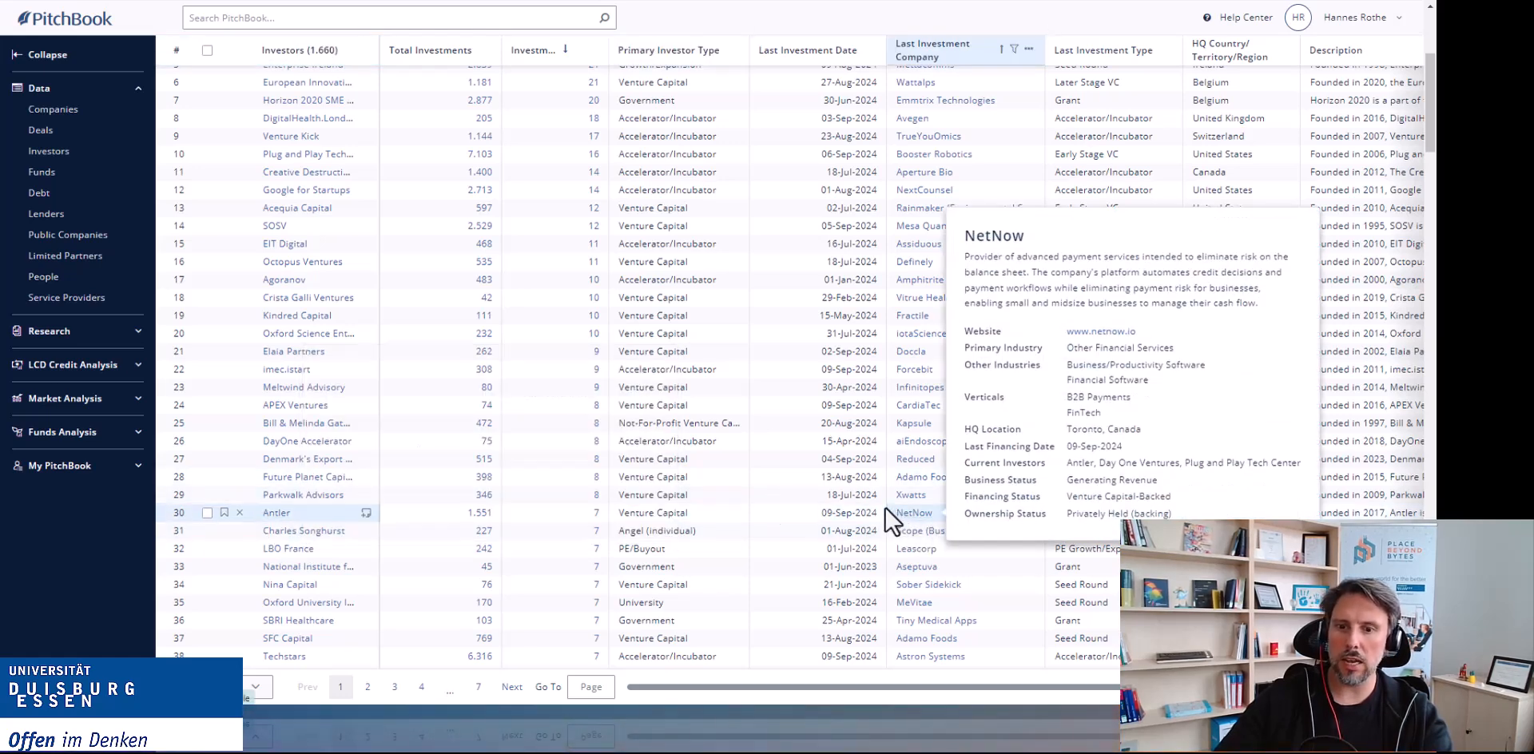
{"action": "scroll", "coordinate": [739, 499], "scroll_direction": "up", "scroll_amount": 5}
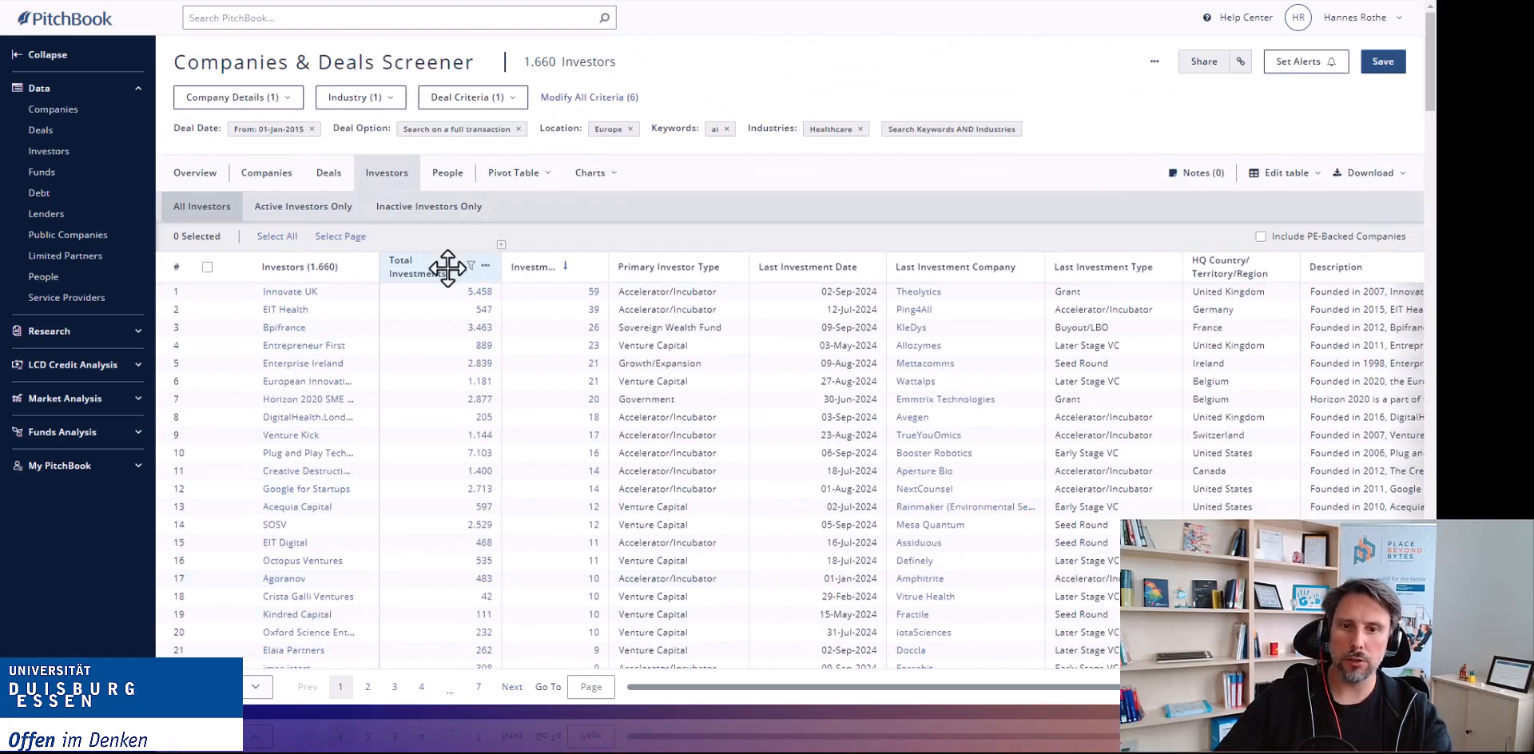
Open the People list of the screener results.
{"action": "left_click", "coordinate": [446, 174]}
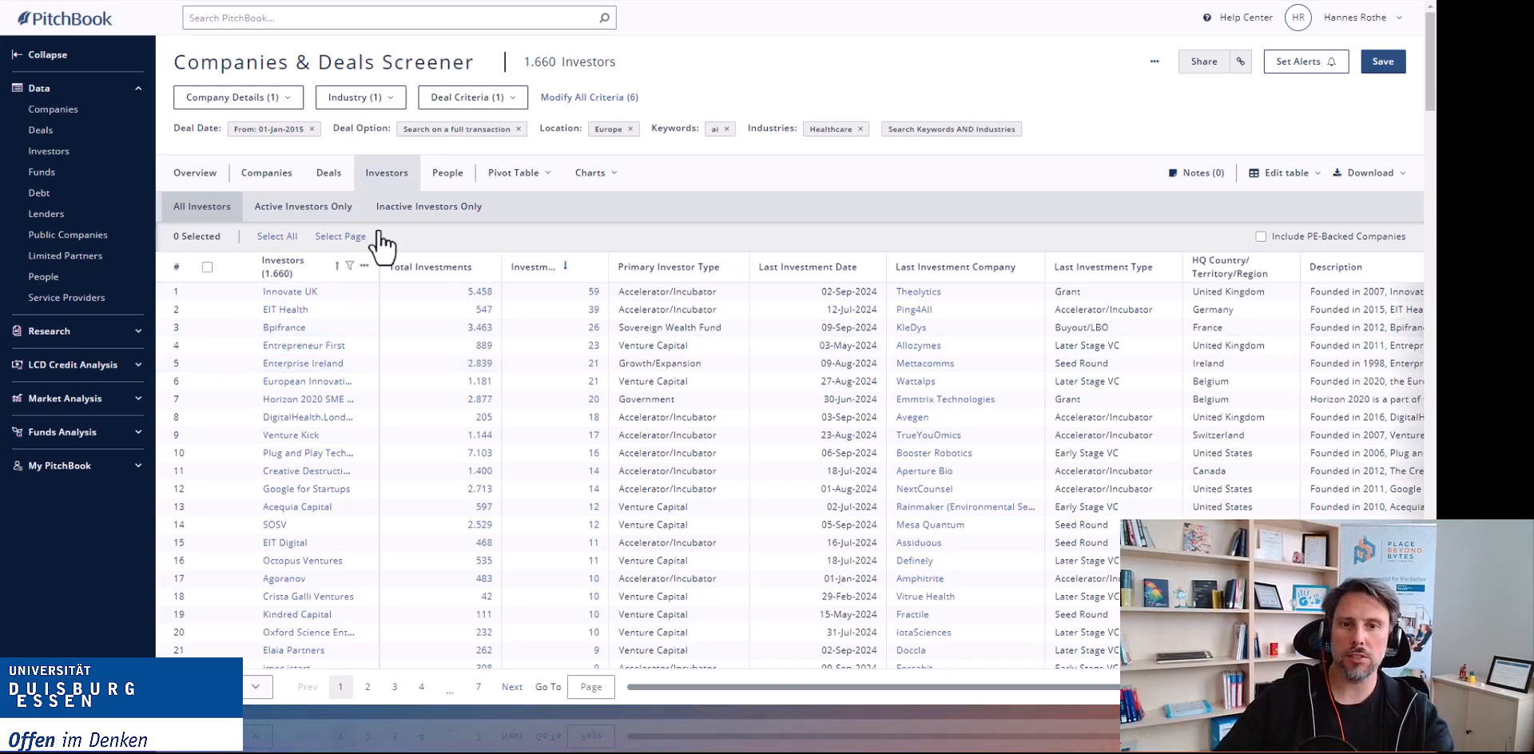
{"action": "left_click", "coordinate": [428, 191]}
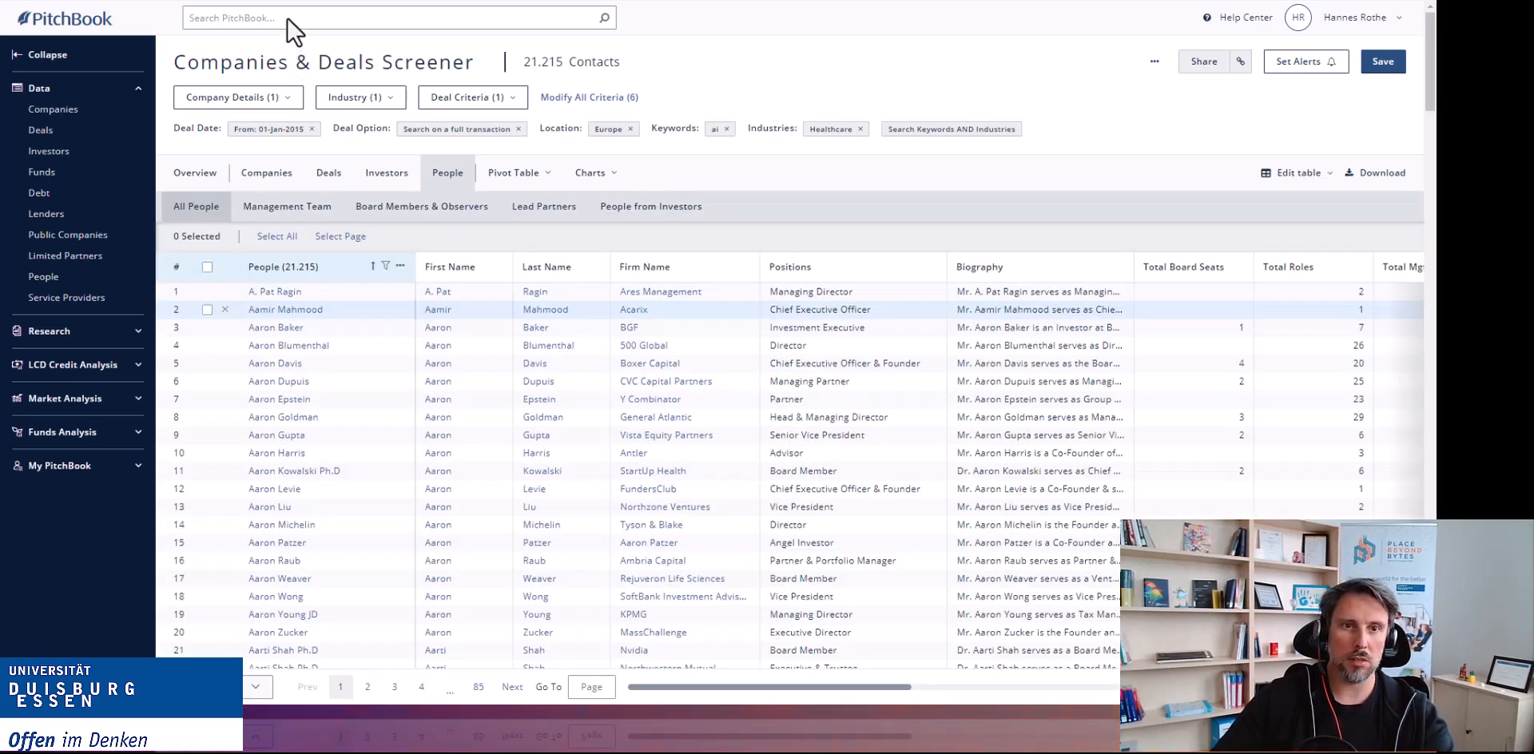
{"action": "mouse_move", "coordinate": [93, 117]}
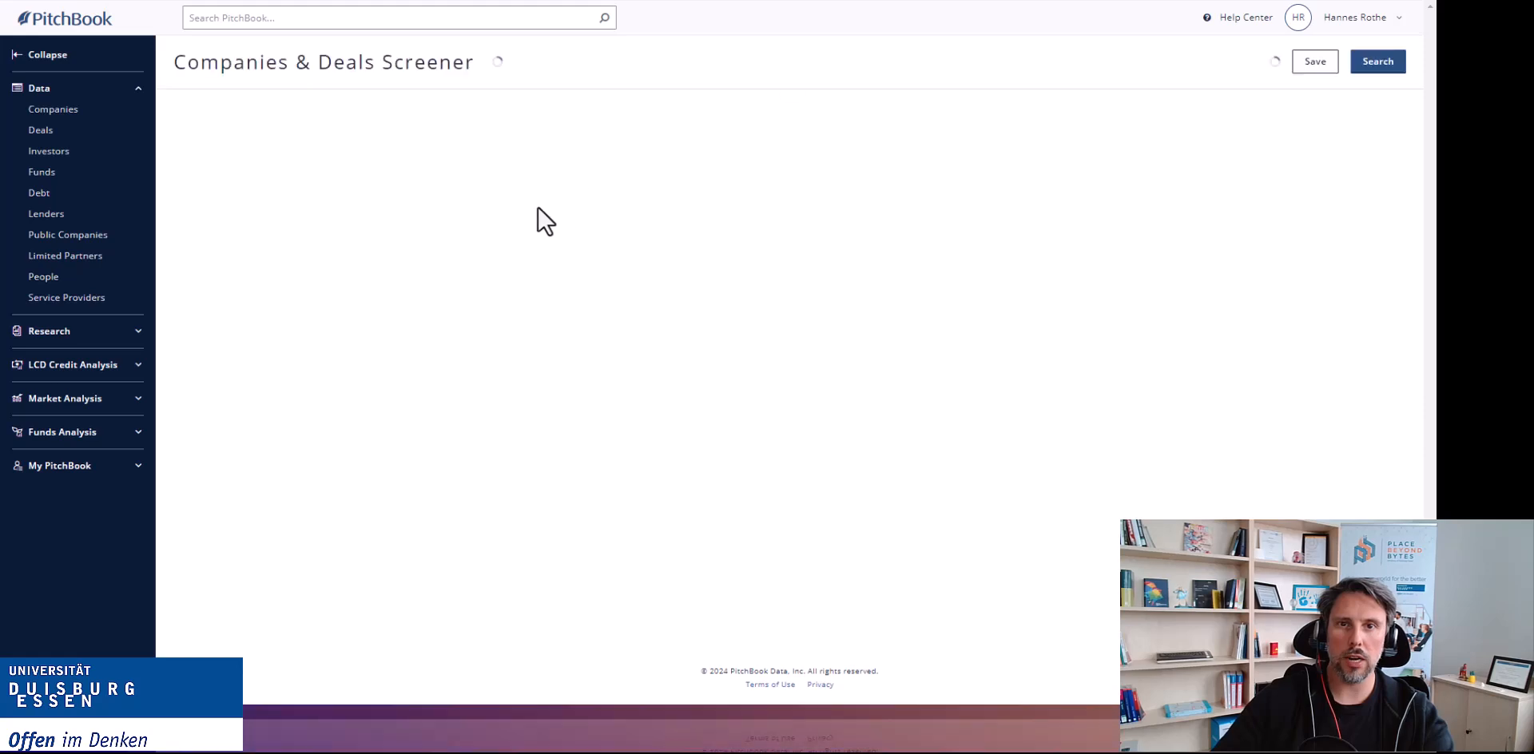
Start a new screener search with the keyword airline.
{"action": "left_click", "coordinate": [477, 168]}
{"action": "type", "text": "airleine"}
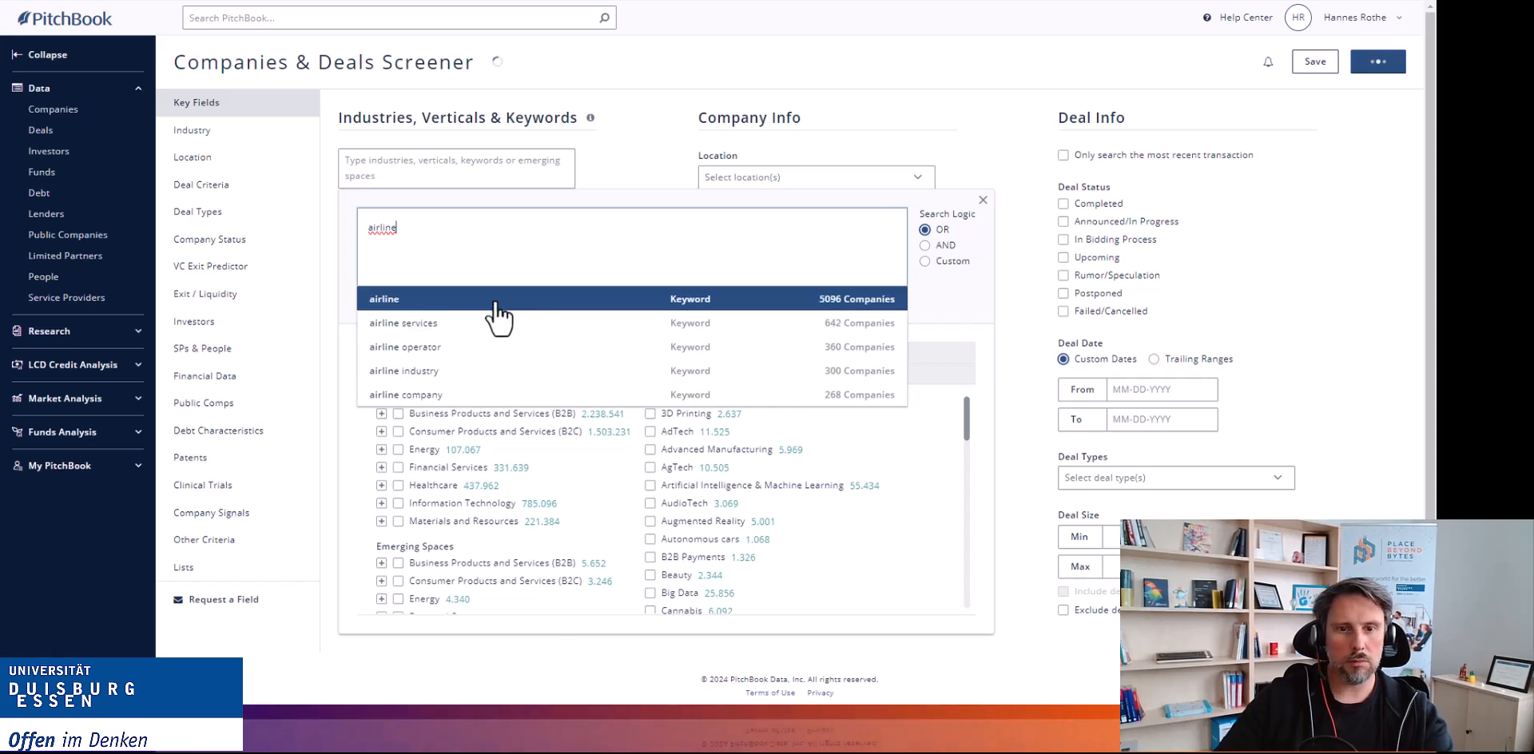
{"action": "left_click", "coordinate": [496, 304]}
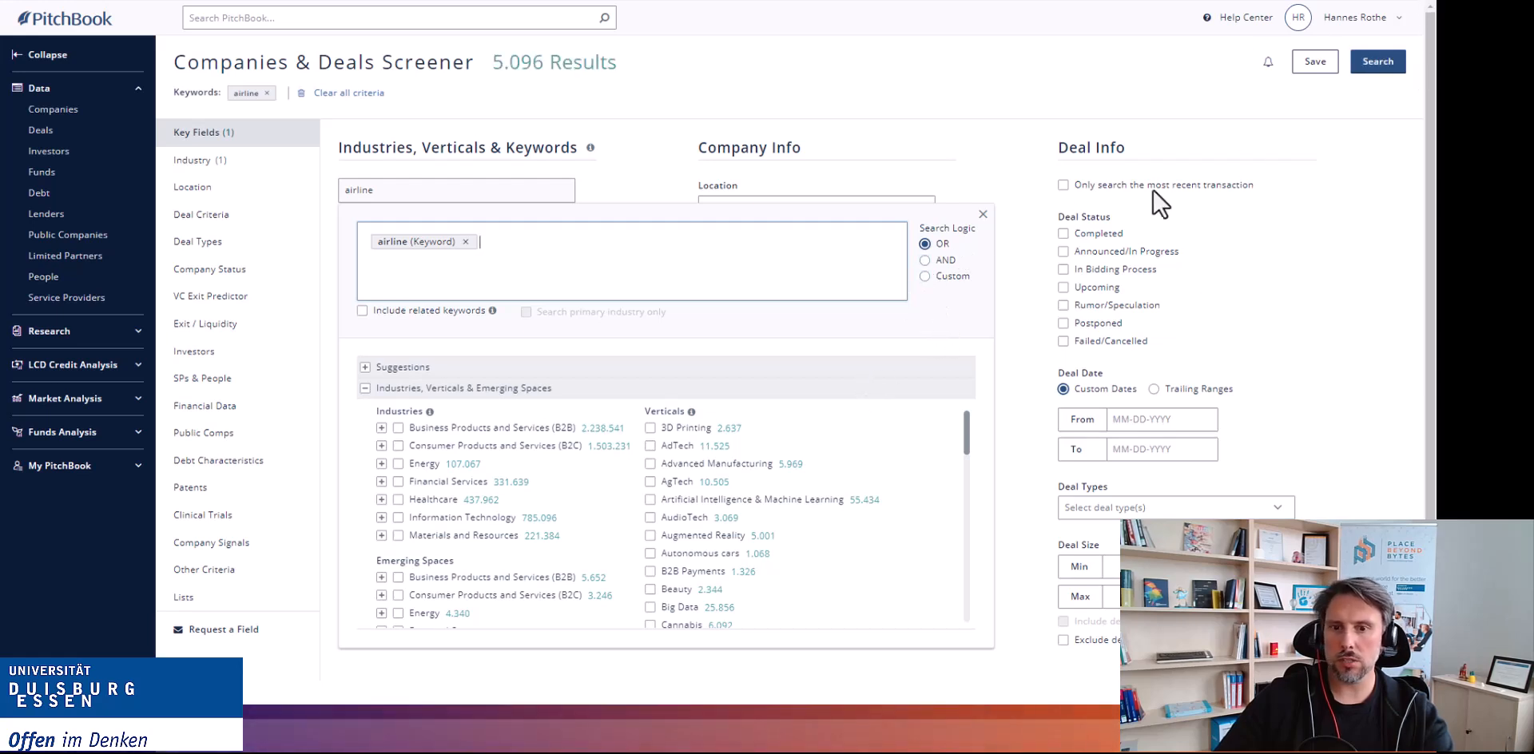
Add the Manufacturing vertical to the keyword criteria.
{"action": "scroll", "coordinate": [719, 480], "scroll_direction": "down", "scroll_amount": 1}
{"action": "type", "text": "ma"}
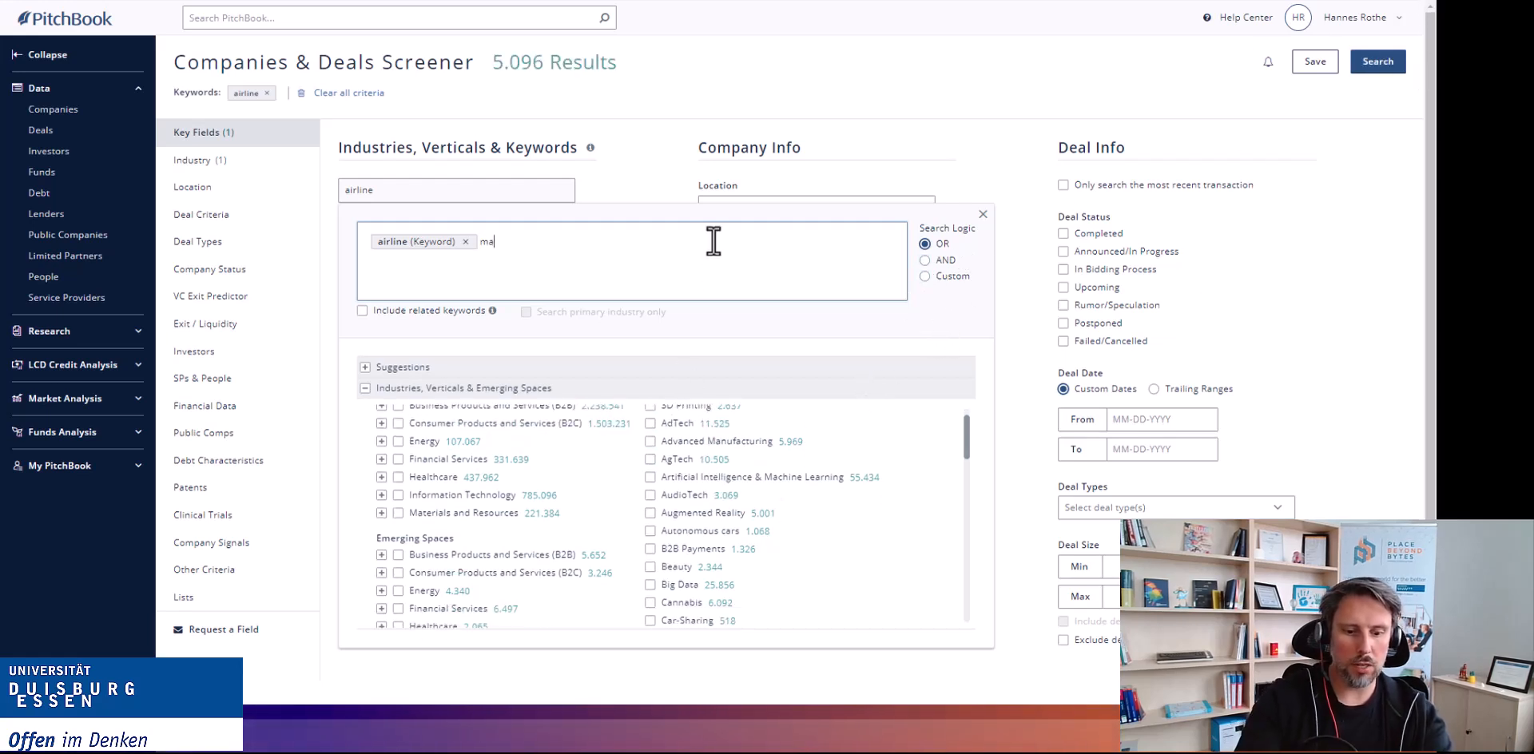
{"action": "type", "text": "nufa"}
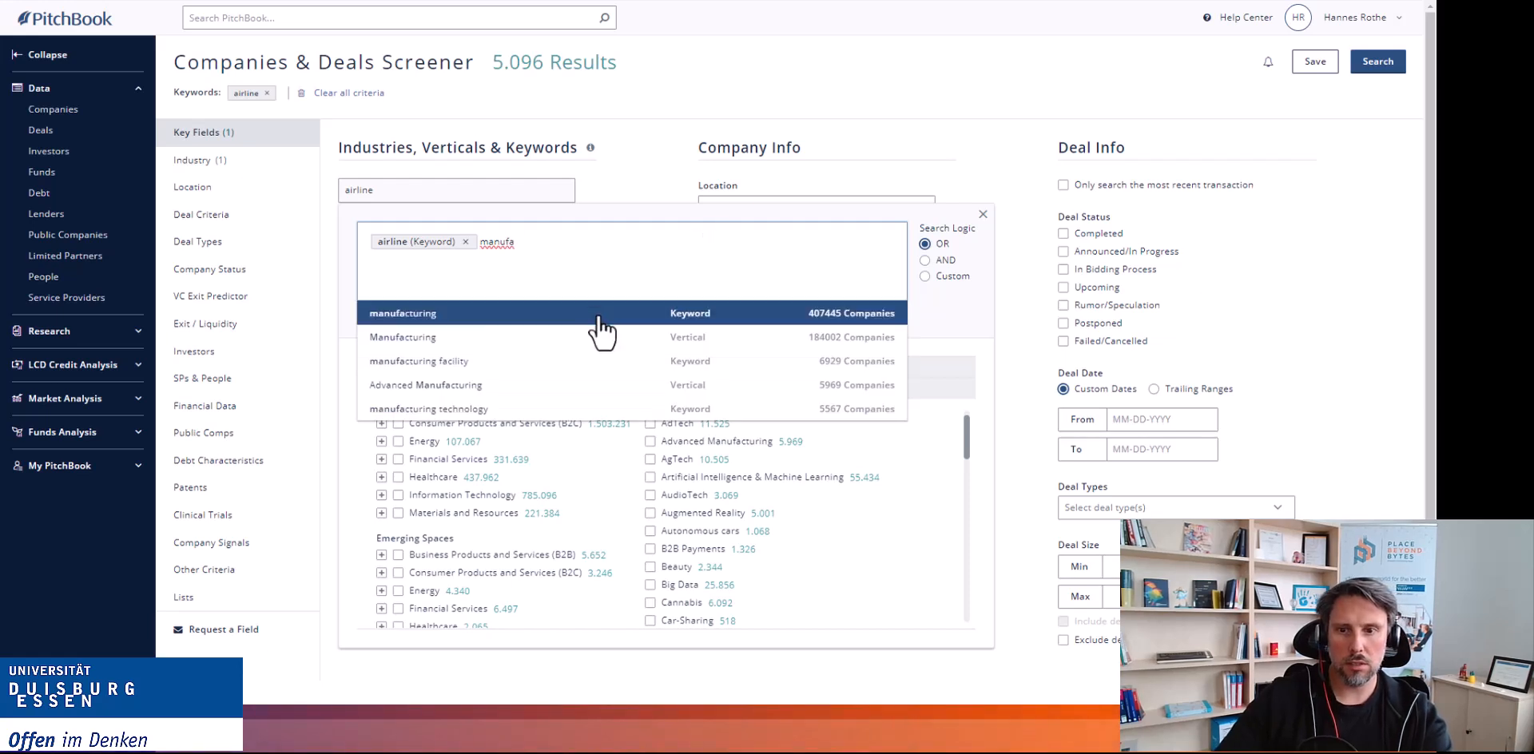
{"action": "left_click", "coordinate": [600, 337]}
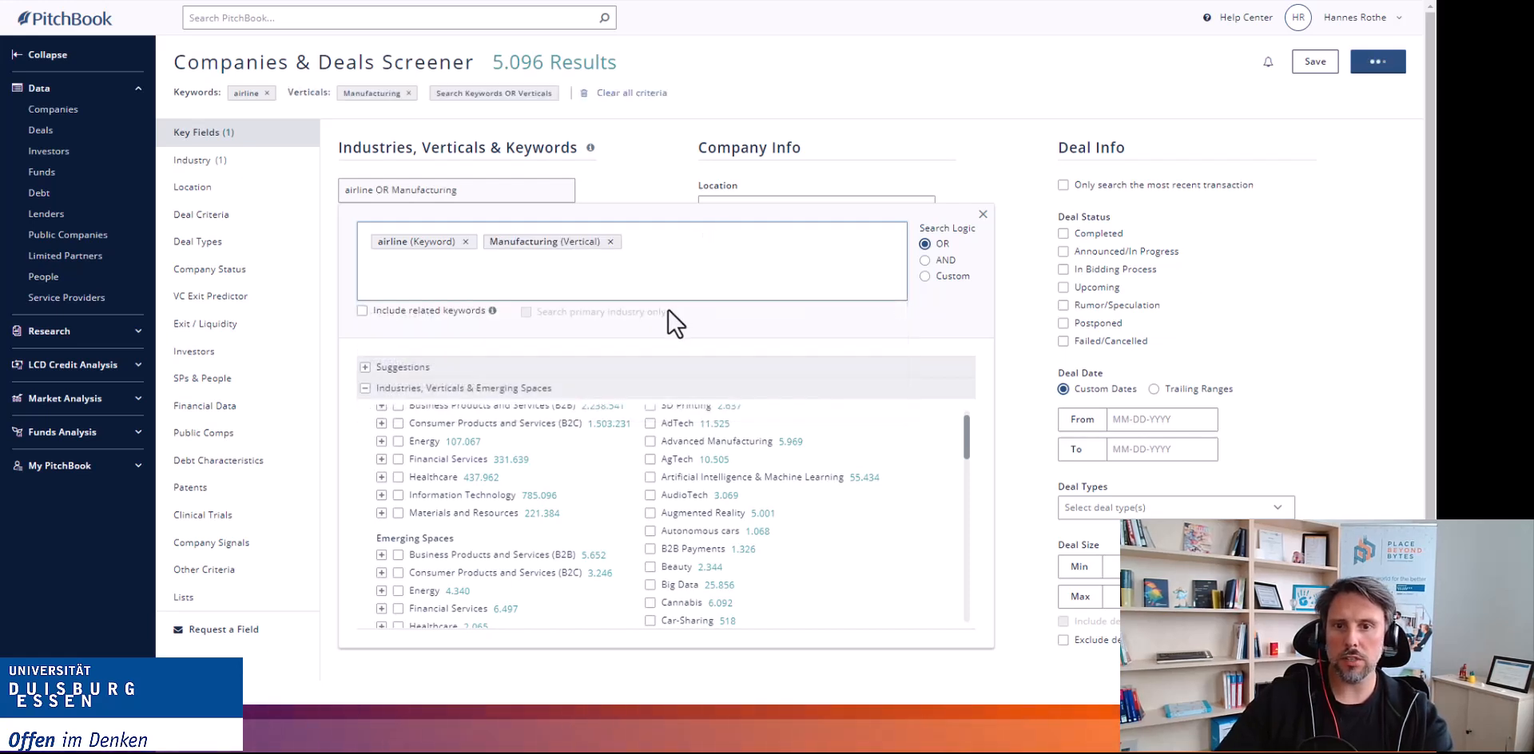
Set the search logic to AND and run the search.
{"action": "left_click", "coordinate": [926, 261]}
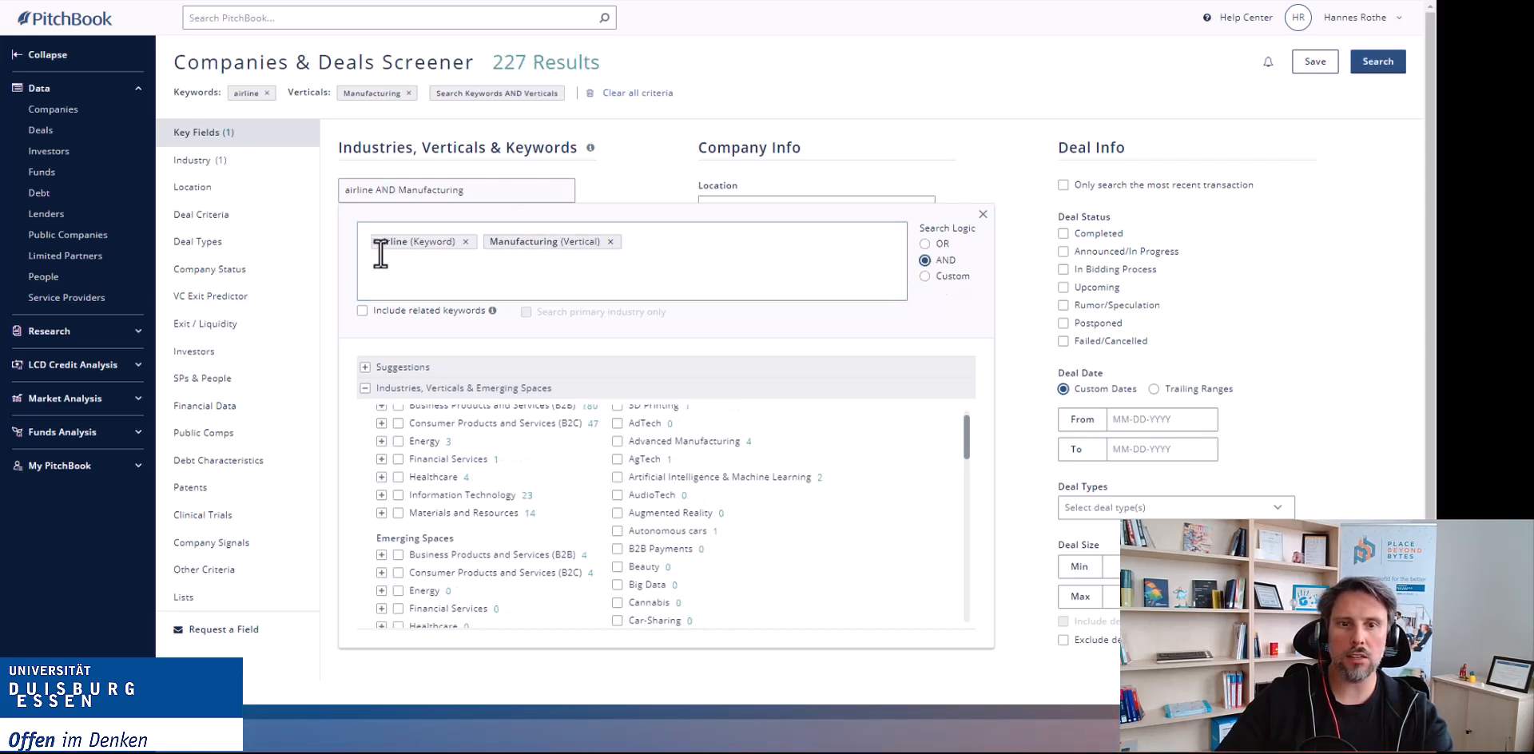
{"action": "left_click", "coordinate": [1378, 63]}
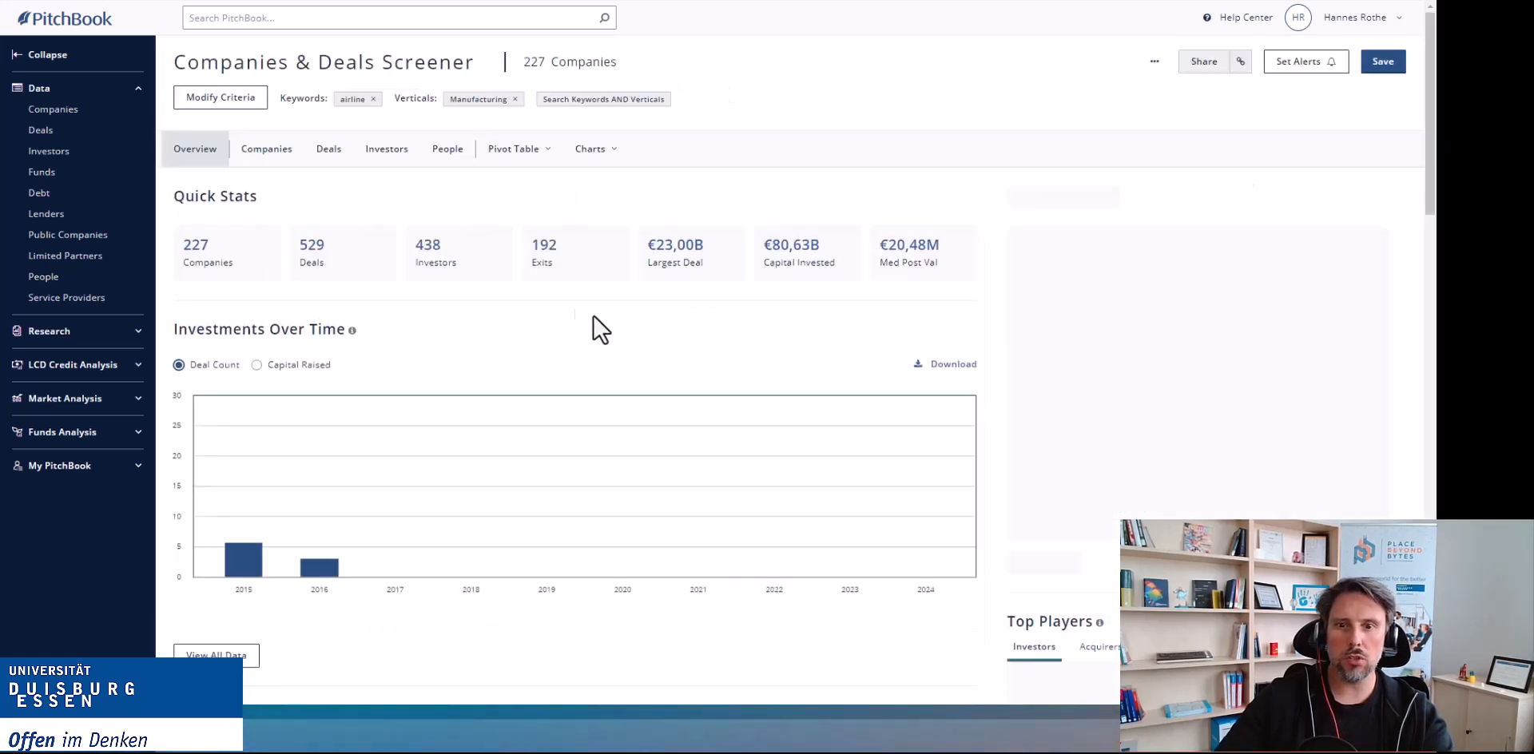
Open the Companies result list and scroll through the airline manufacturing companies.
{"action": "left_click", "coordinate": [263, 162]}
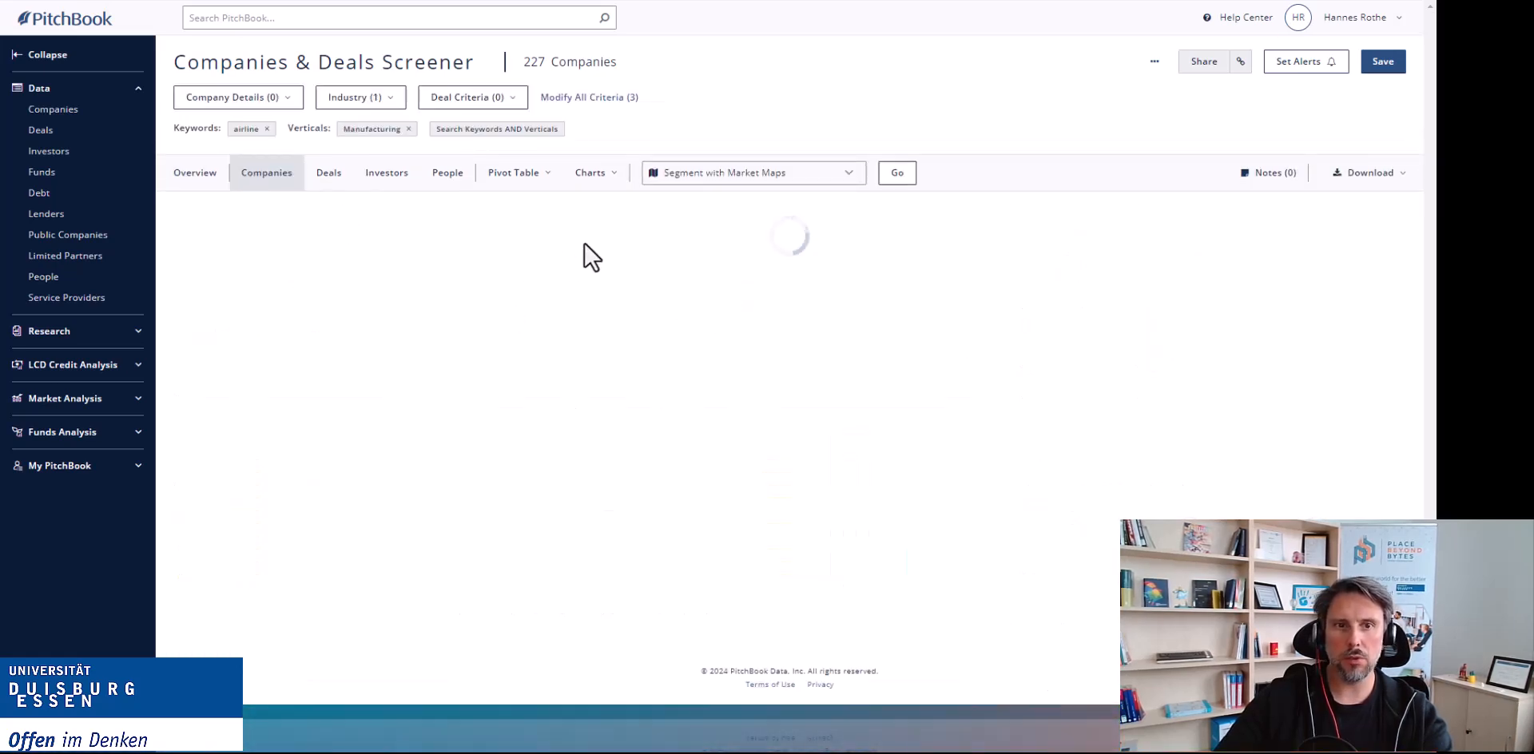
{"action": "scroll", "coordinate": [364, 291], "scroll_direction": "down", "scroll_amount": 2}
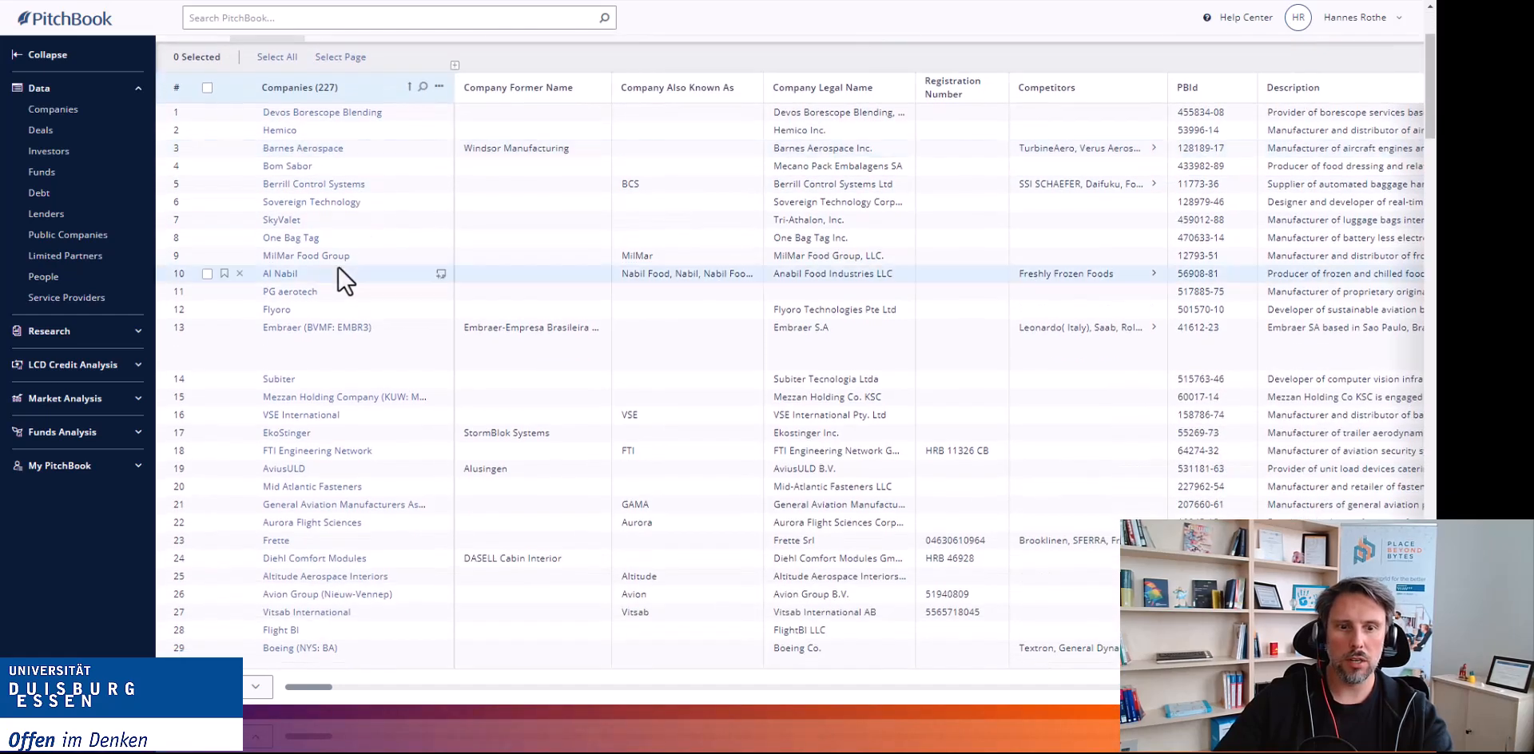
{"action": "scroll", "coordinate": [309, 435], "scroll_direction": "down", "scroll_amount": 2}
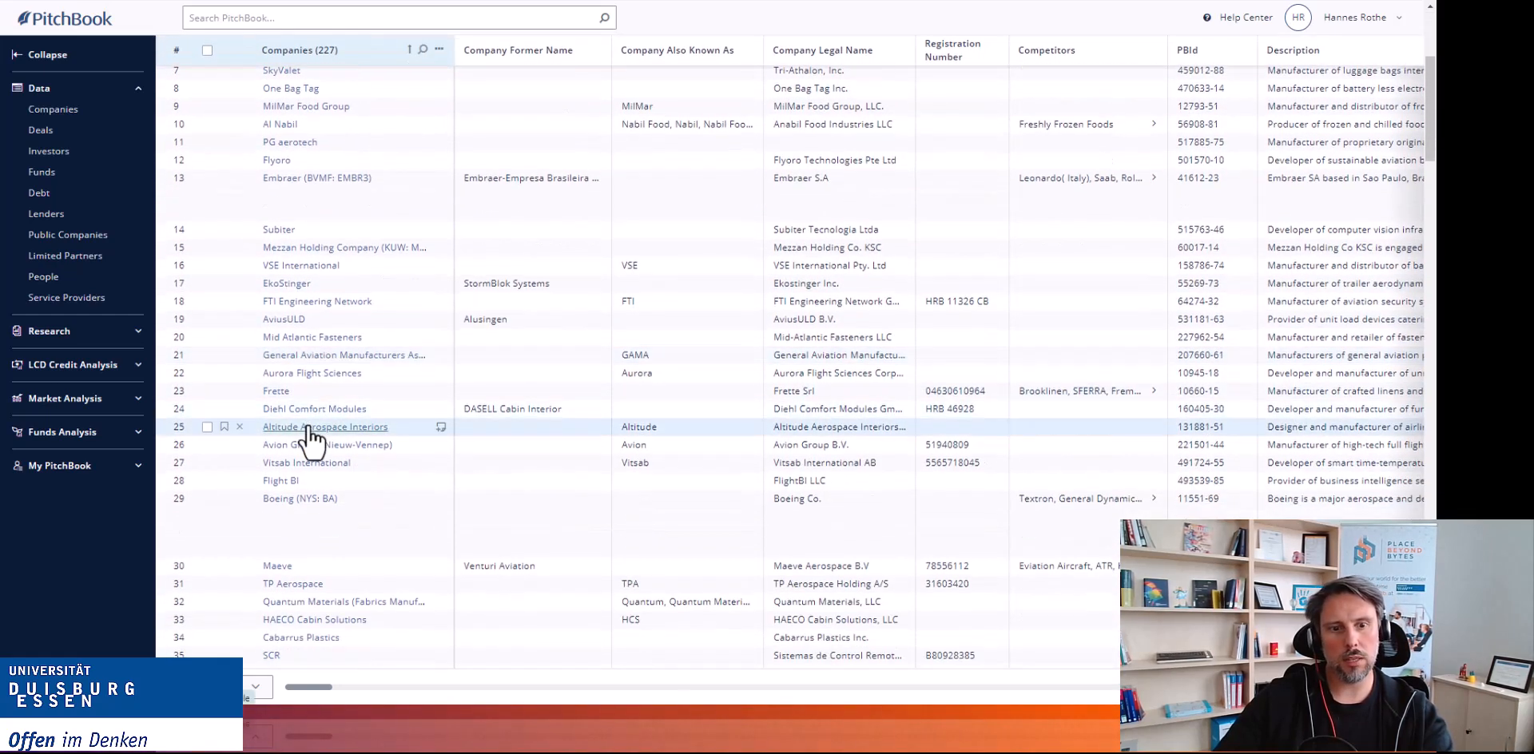
{"action": "scroll", "coordinate": [311, 435], "scroll_direction": "down", "scroll_amount": 2}
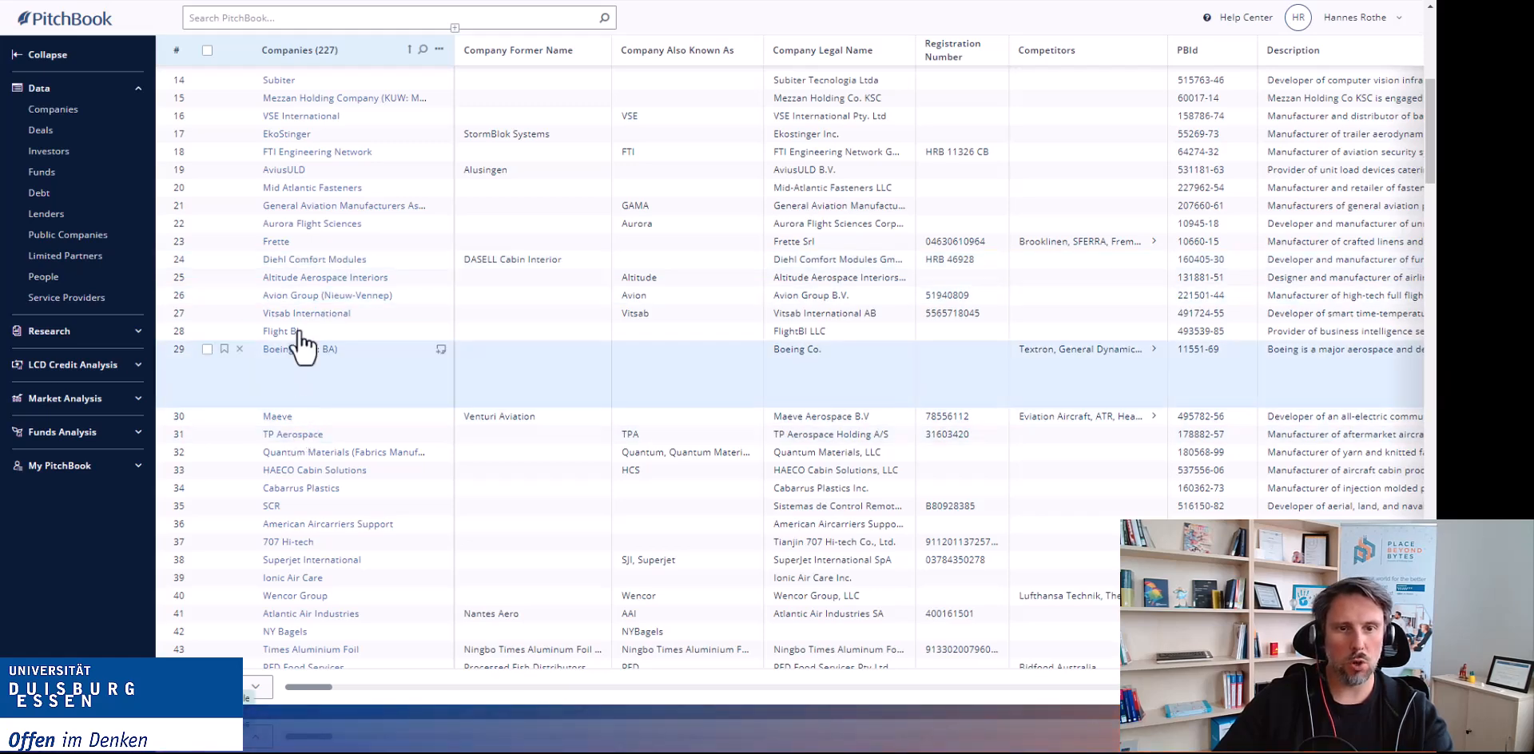
Open the FTI Engineering Network profile and scroll through its similar companies, team, deal history and timeline.
{"action": "left_click", "coordinate": [289, 153]}
{"action": "scroll", "coordinate": [821, 301], "scroll_direction": "down", "scroll_amount": 10}
{"action": "scroll", "coordinate": [812, 304], "scroll_direction": "down", "scroll_amount": 15}
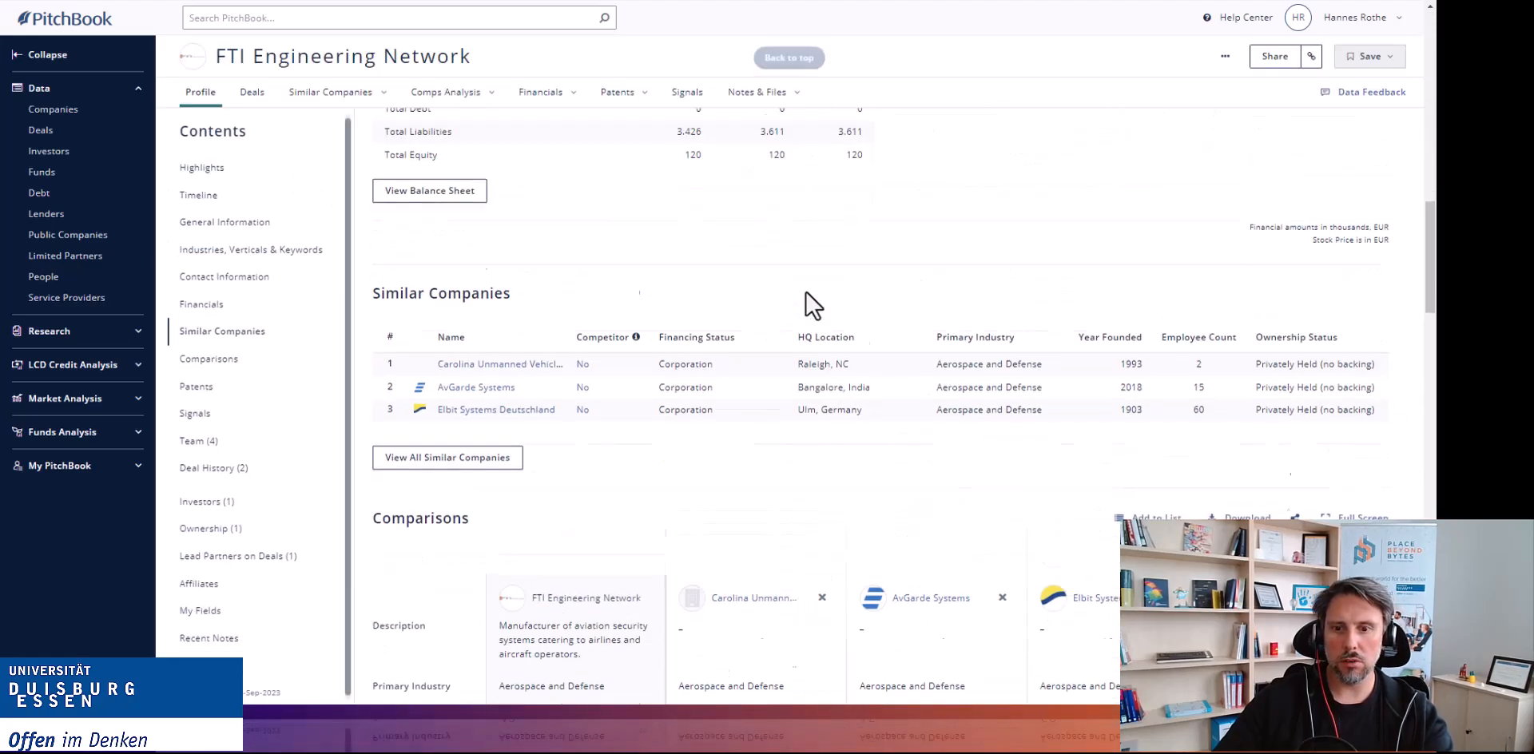
{"action": "scroll", "coordinate": [811, 304], "scroll_direction": "down", "scroll_amount": 10}
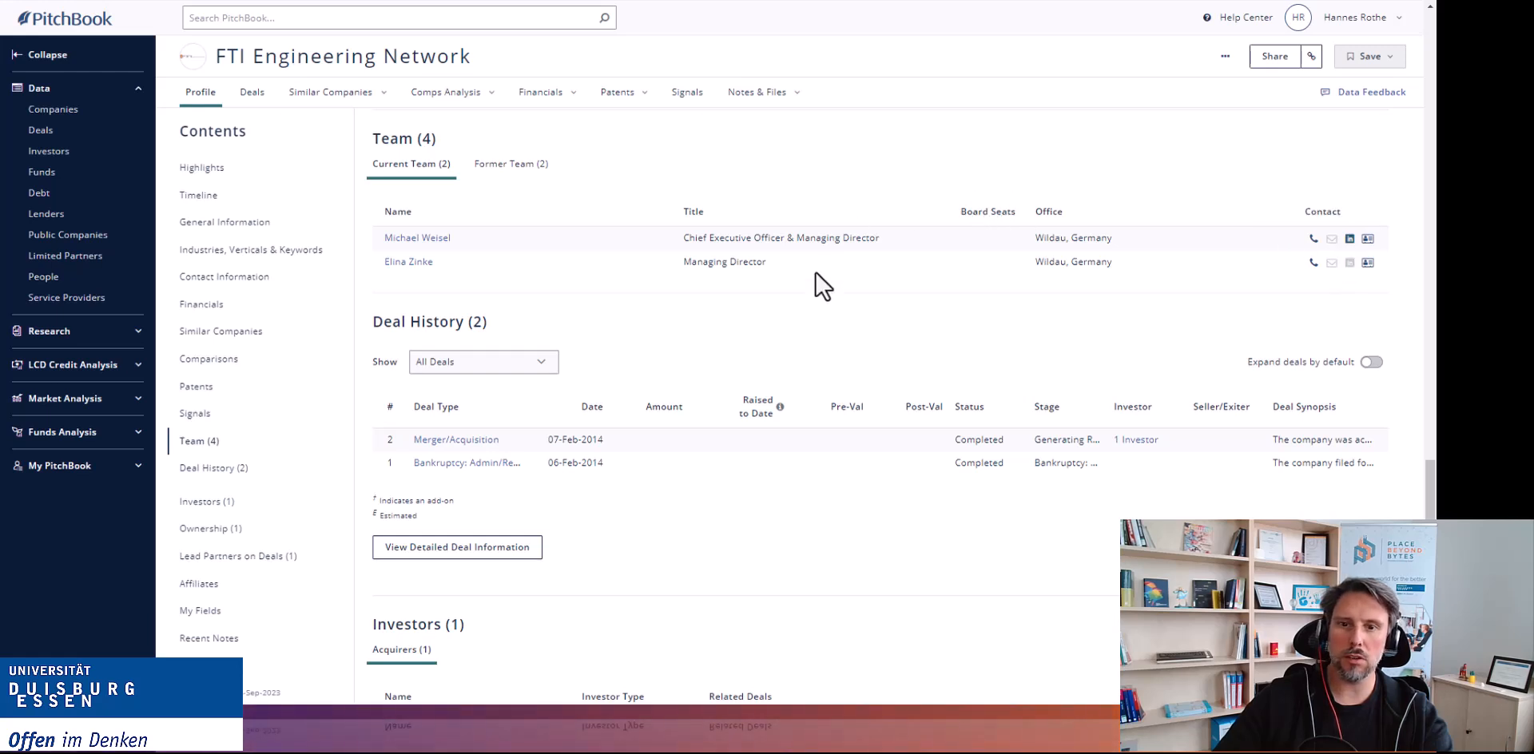
{"action": "scroll", "coordinate": [825, 293], "scroll_direction": "up", "scroll_amount": 1}
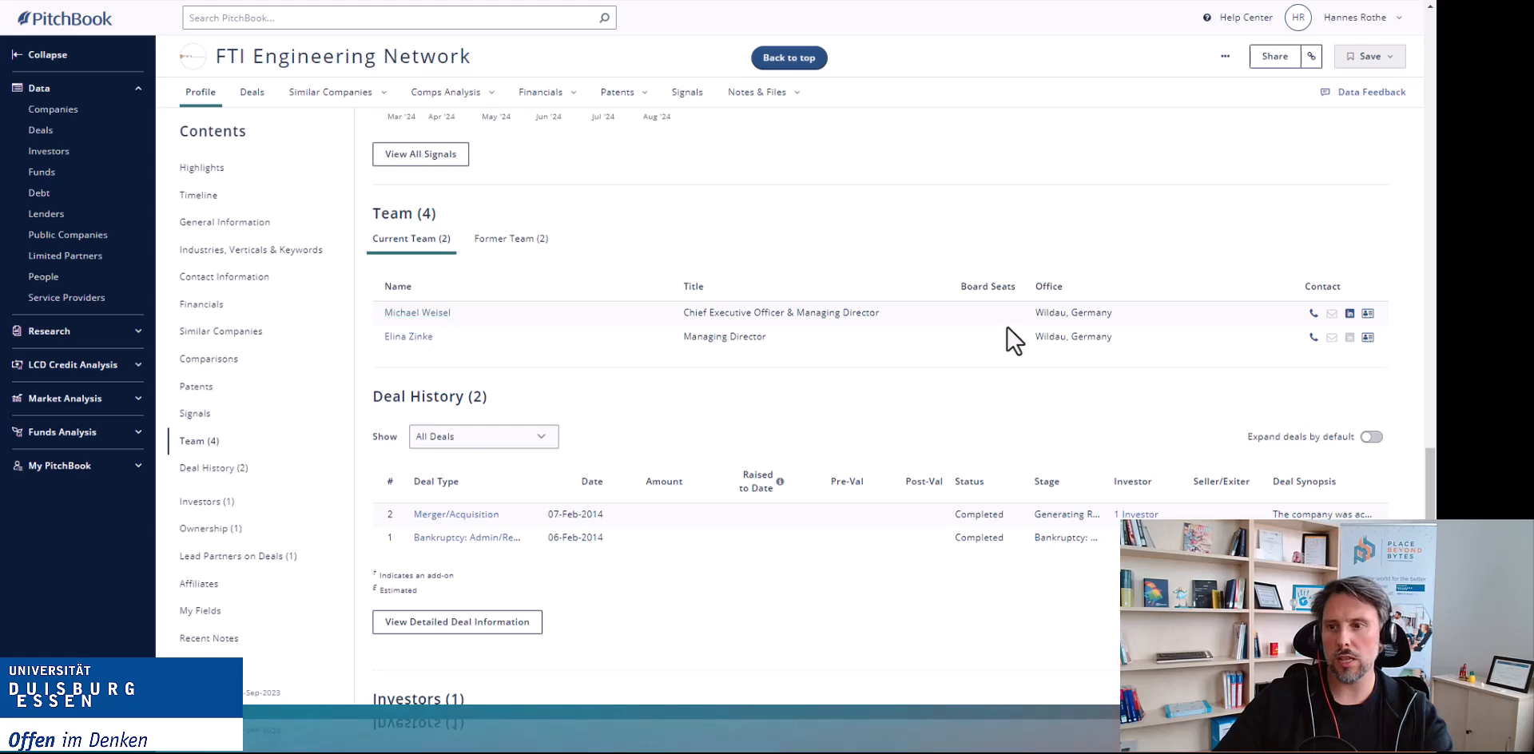
{"action": "scroll", "coordinate": [1013, 340], "scroll_direction": "up", "scroll_amount": 20}
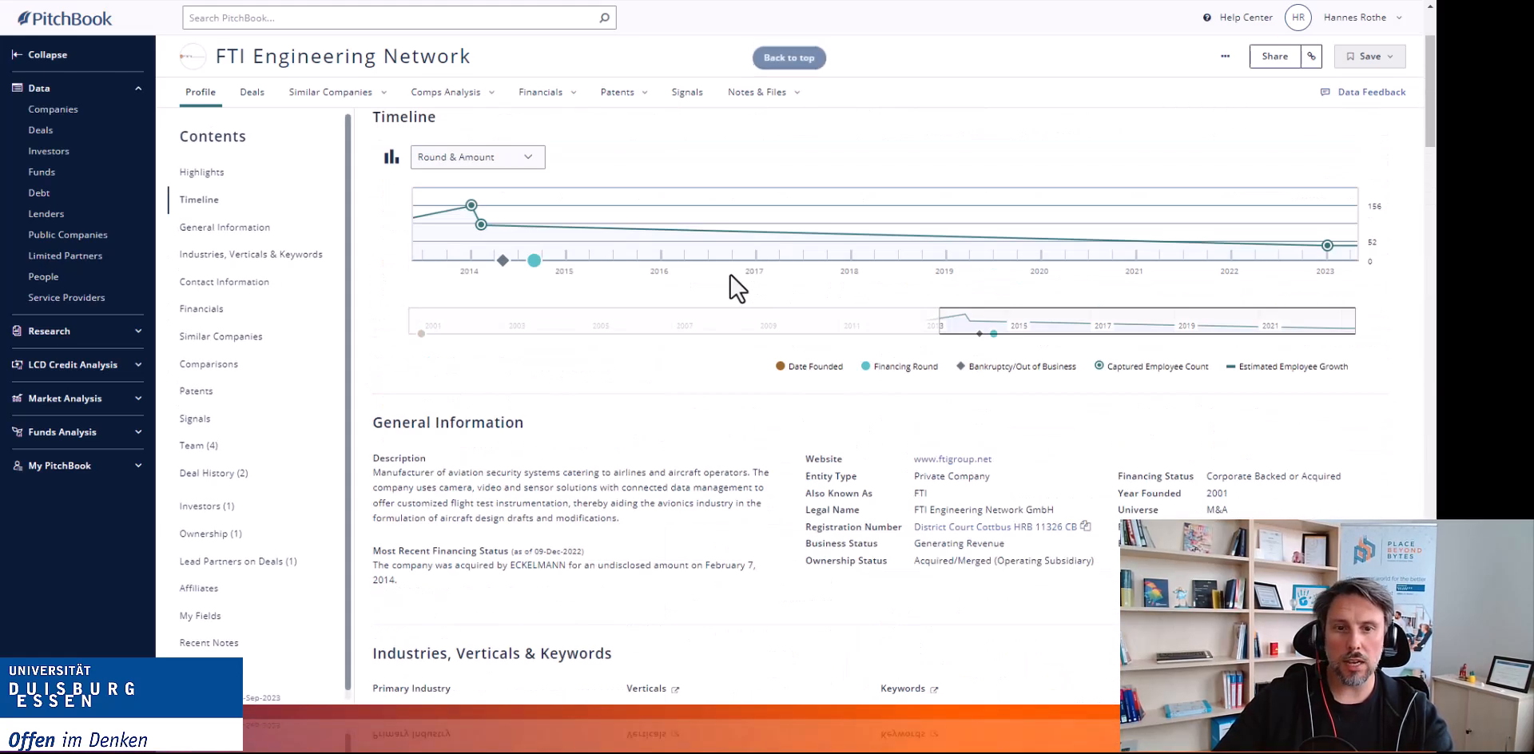
{"action": "scroll", "coordinate": [737, 287], "scroll_direction": "up", "scroll_amount": 2}
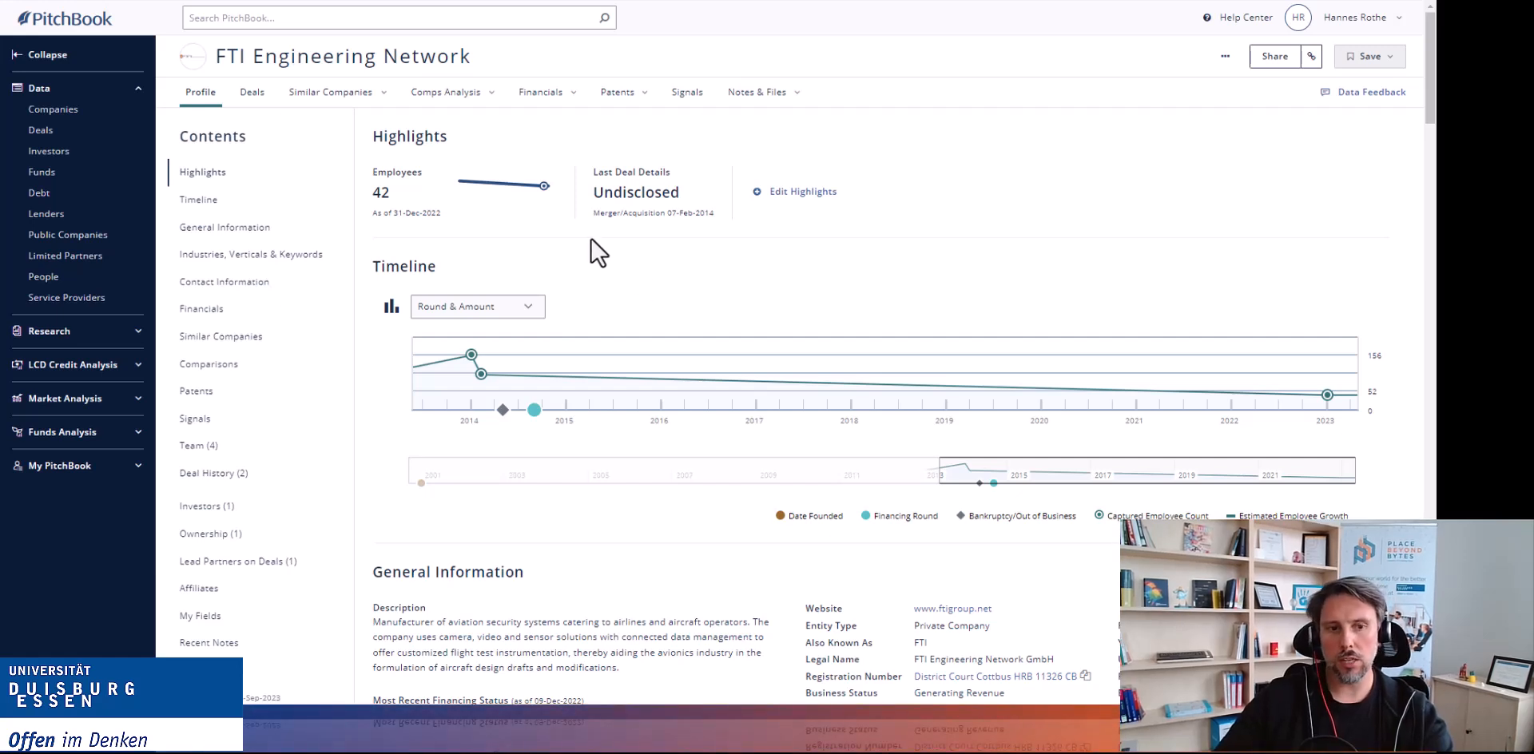
Expand the Research and Market Analysis sections of the navigation.
{"action": "left_click", "coordinate": [133, 330]}
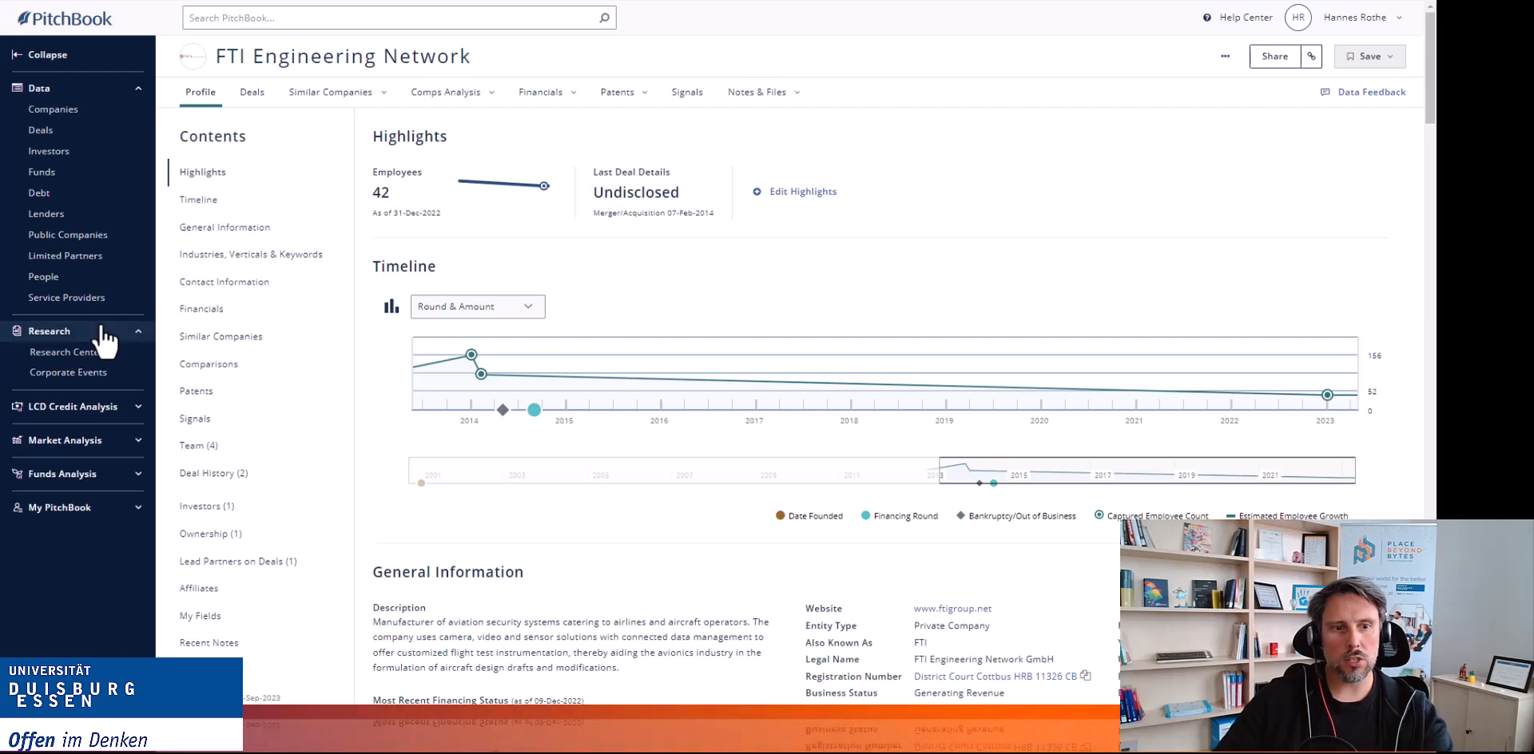
{"action": "left_click", "coordinate": [64, 441]}
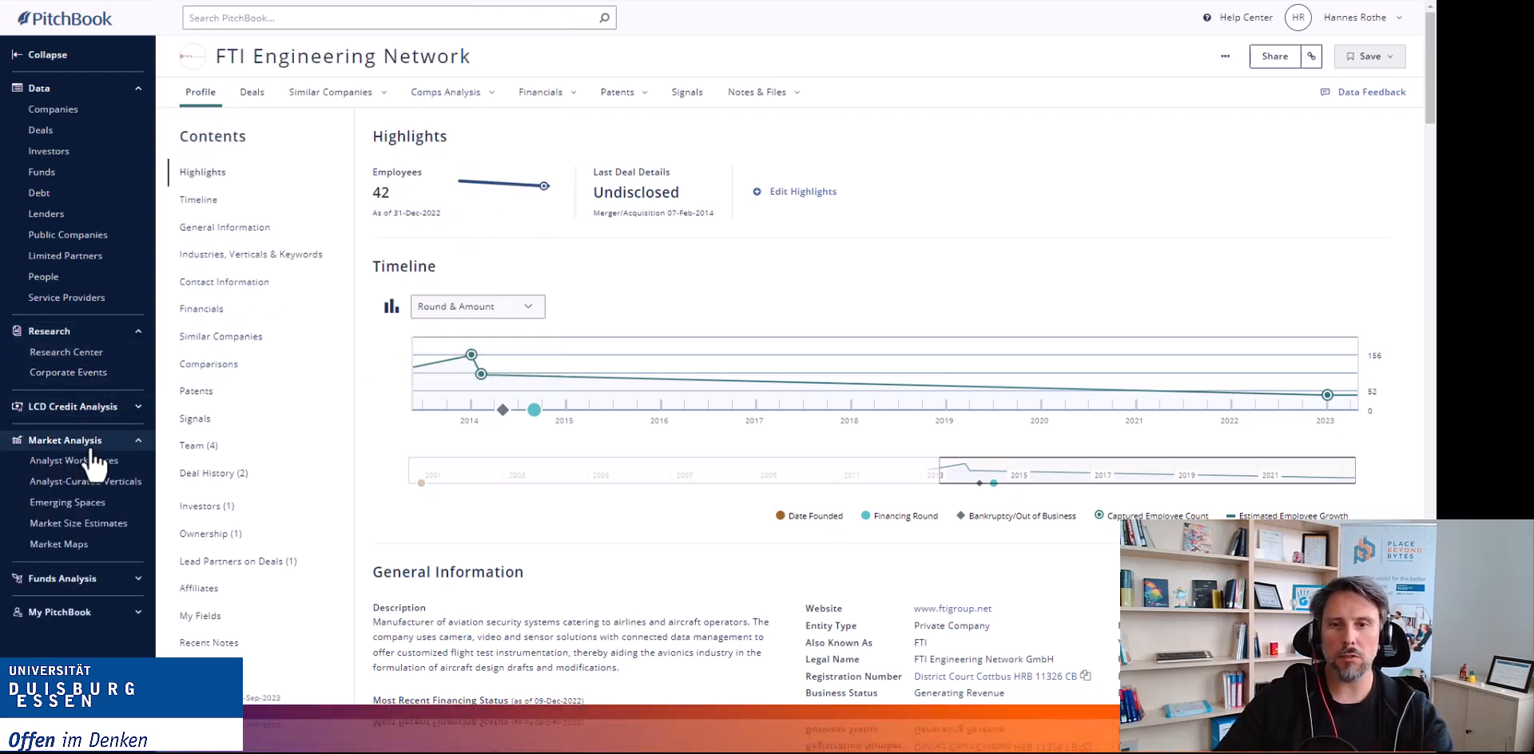